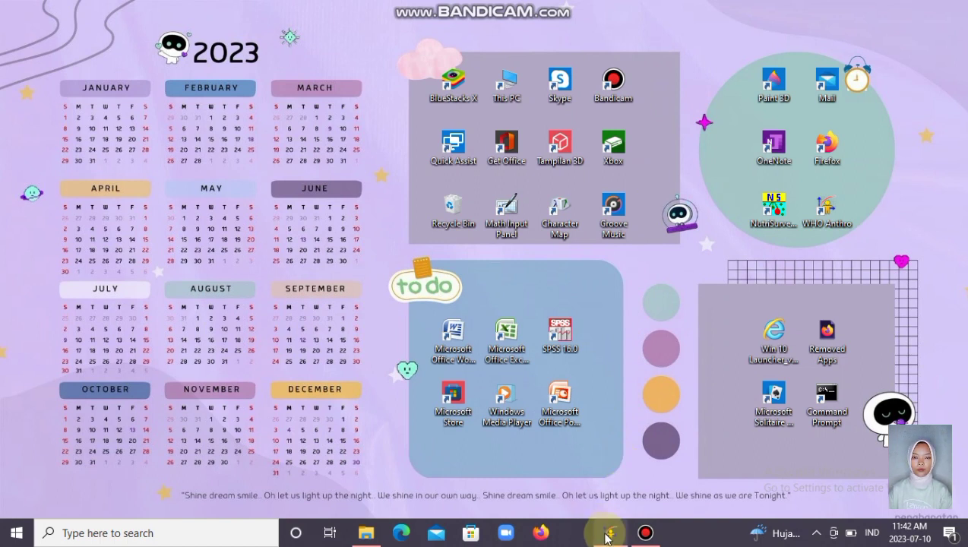
- Restore the WHO Anthro v3.2.2 start window from the taskbar preview
{"action": "mouse_move", "coordinate": [610, 530]}
{"action": "left_click", "coordinate": [608, 485]}
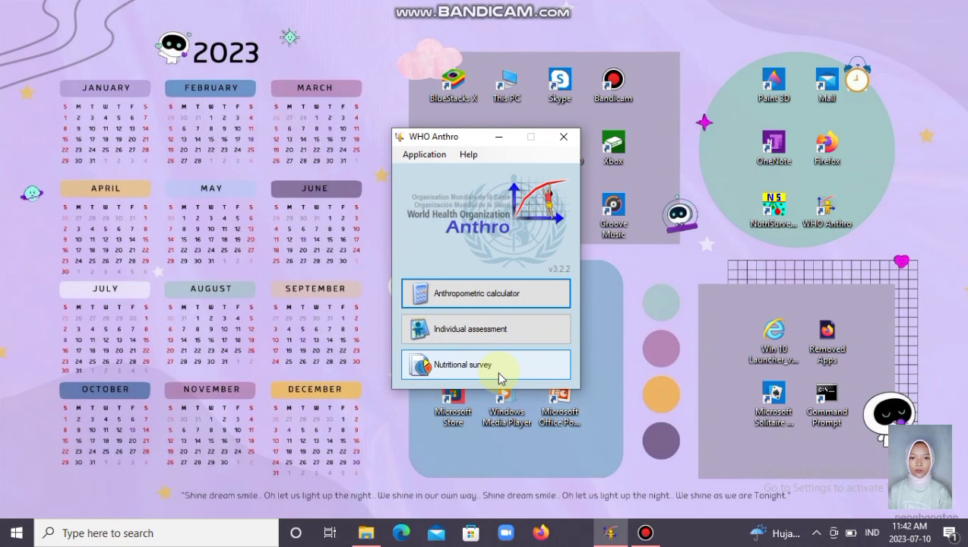
- Launch the Anthropometric calculator module from the start window
{"action": "left_click", "coordinate": [498, 305]}
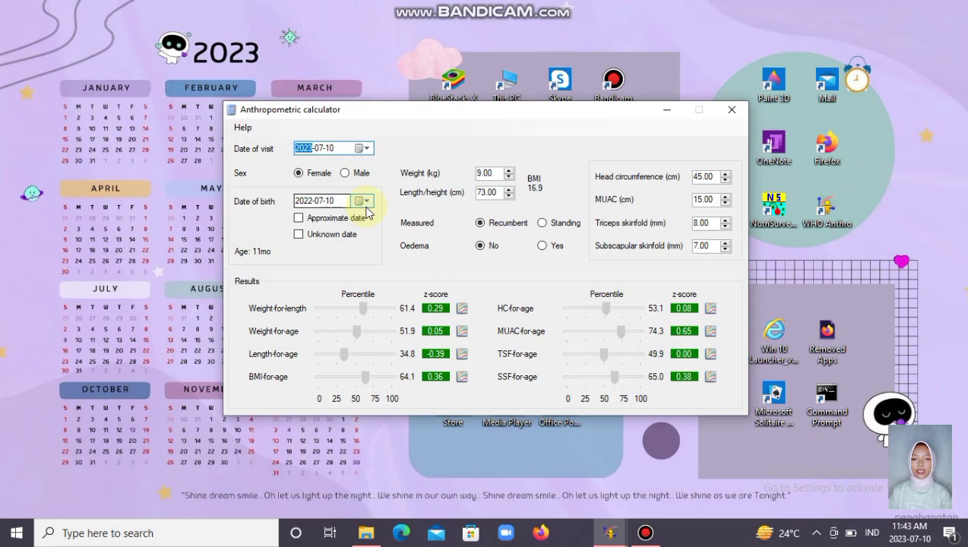
- Keep the visit date at 2023-07-10 and set the child's sex to female
{"action": "left_click", "coordinate": [363, 148]}
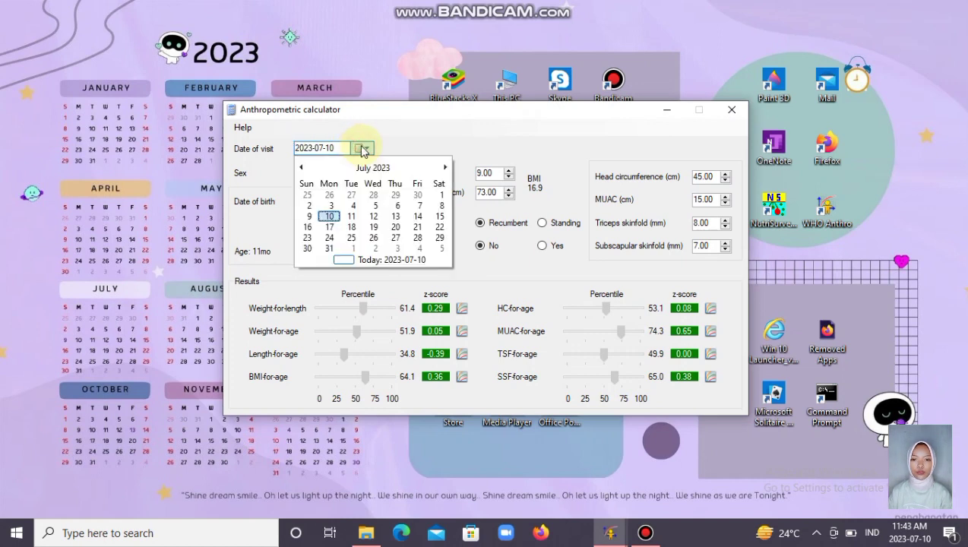
{"action": "left_click", "coordinate": [363, 148]}
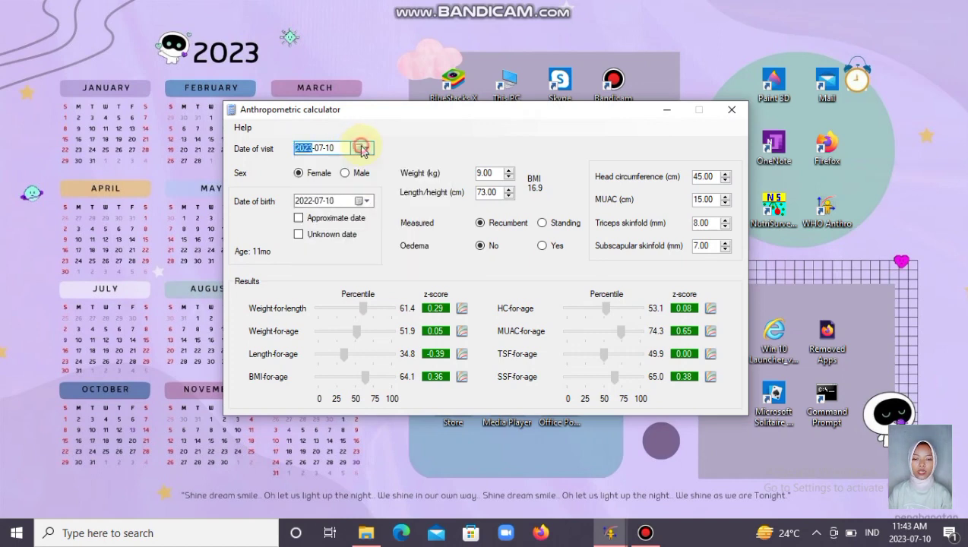
{"action": "left_click", "coordinate": [304, 176]}
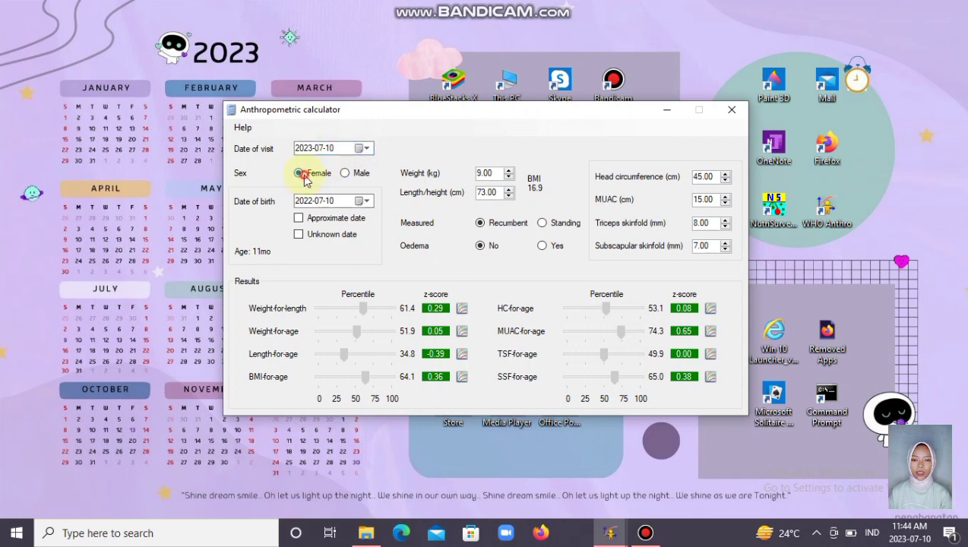
- Set the date of birth to 10 June 2022, making the child 12 months old
{"action": "left_click", "coordinate": [365, 201]}
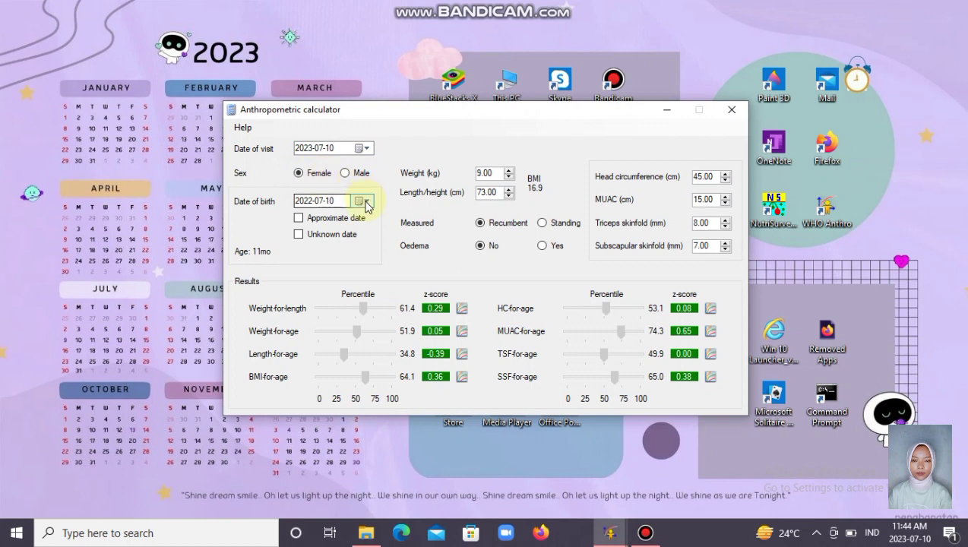
{"action": "left_click", "coordinate": [366, 202]}
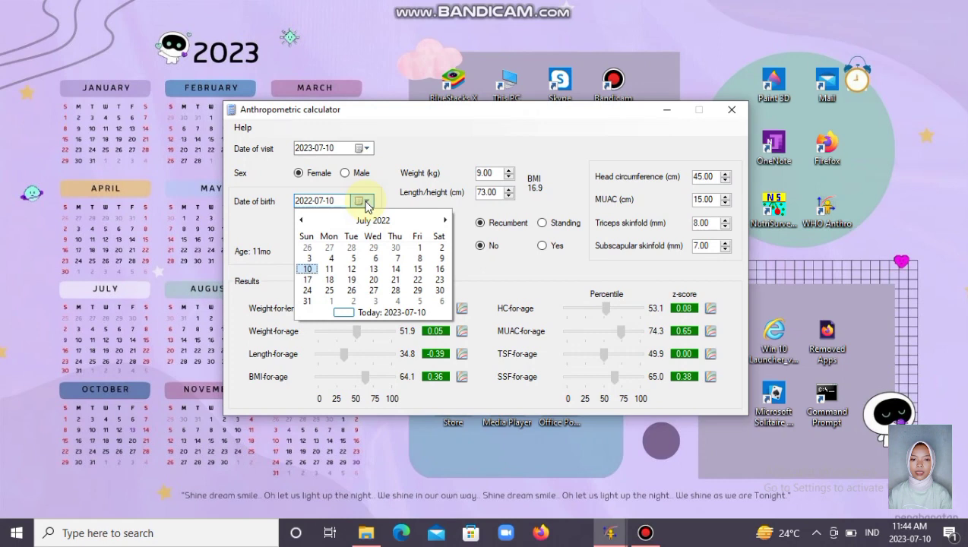
{"action": "left_click", "coordinate": [365, 202]}
{"action": "left_click", "coordinate": [364, 200]}
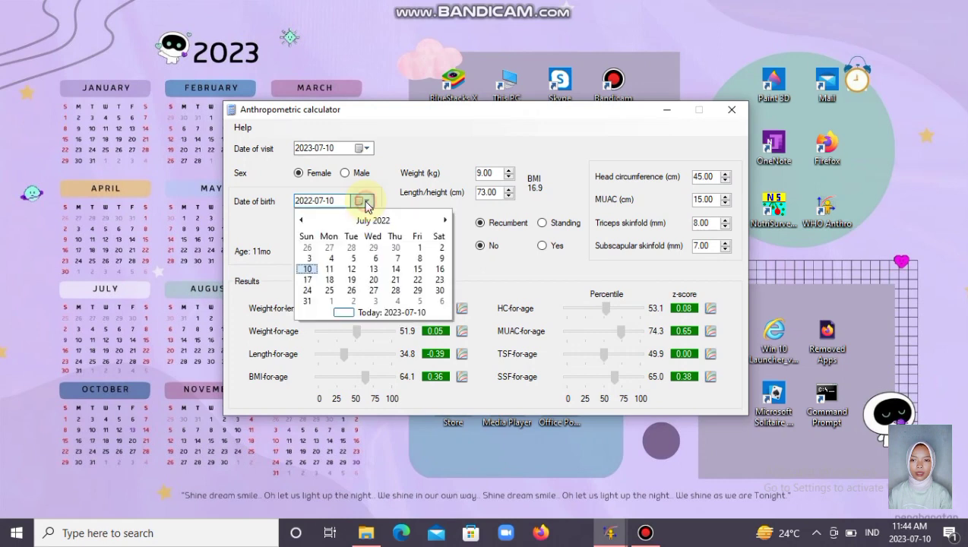
{"action": "left_click", "coordinate": [305, 221]}
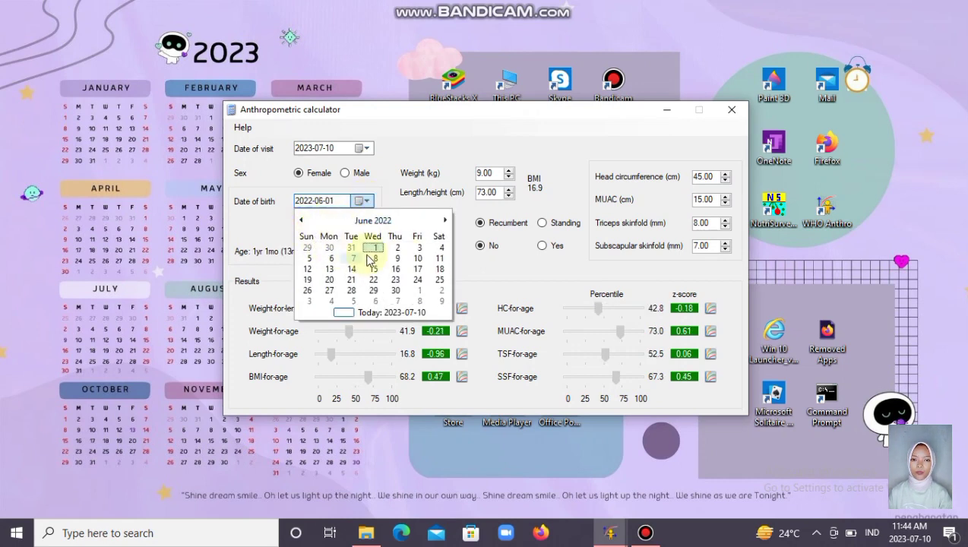
{"action": "left_click", "coordinate": [416, 260]}
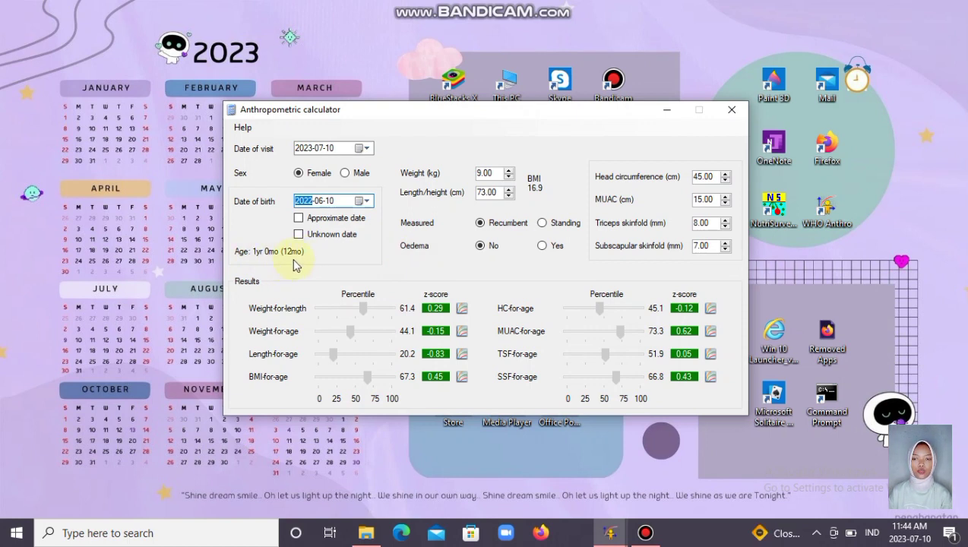
- Enter weight 10.00 kg and length 71.00 cm, giving BMI 19.8
{"action": "left_click", "coordinate": [492, 173]}
{"action": "type", "text": "10"}
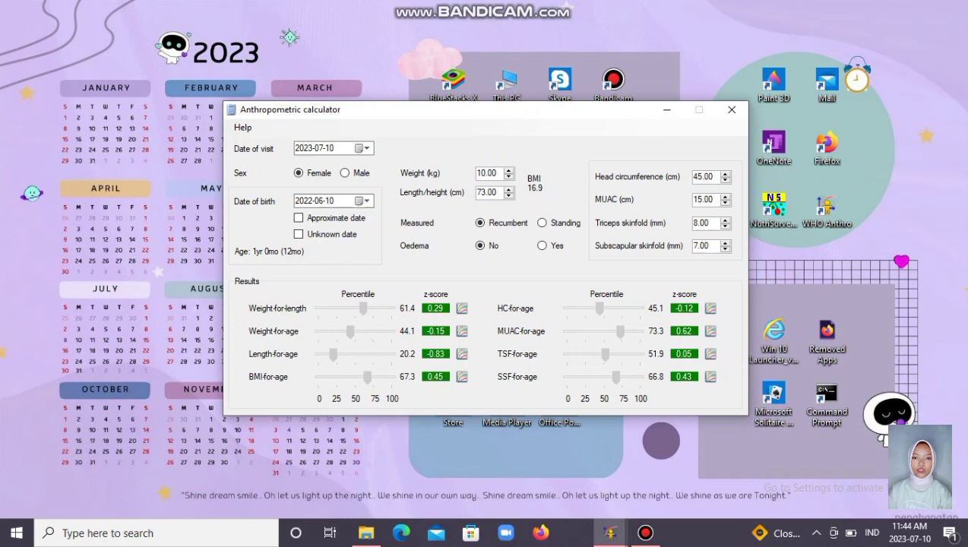
{"action": "left_click", "coordinate": [490, 193]}
{"action": "key", "text": "BackSpace"}
{"action": "type", "text": "1"}
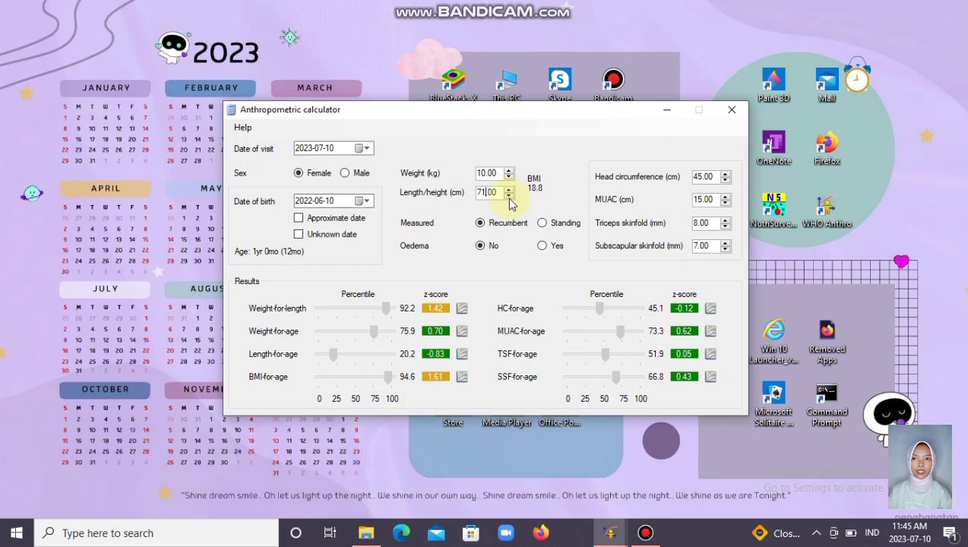
{"action": "left_click", "coordinate": [481, 223]}
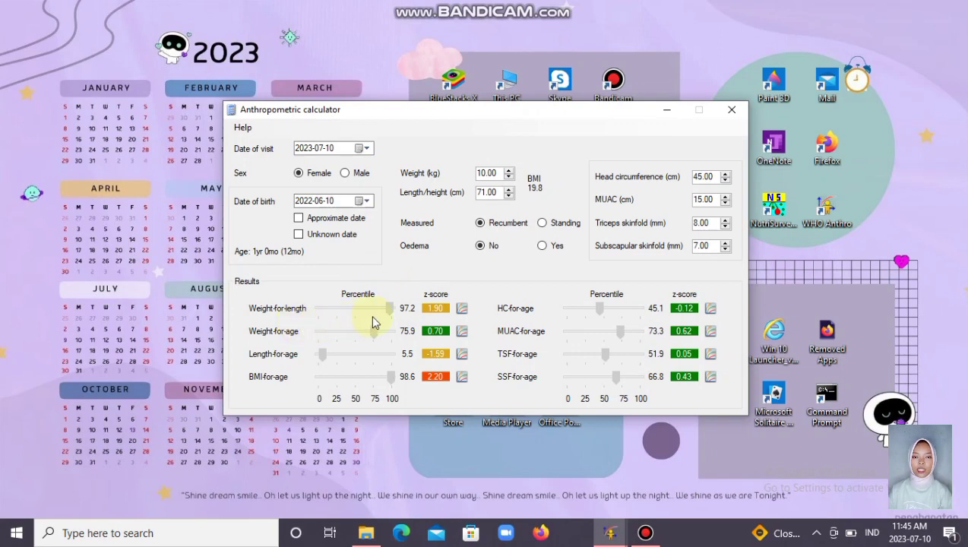
{"action": "left_click", "coordinate": [462, 308]}
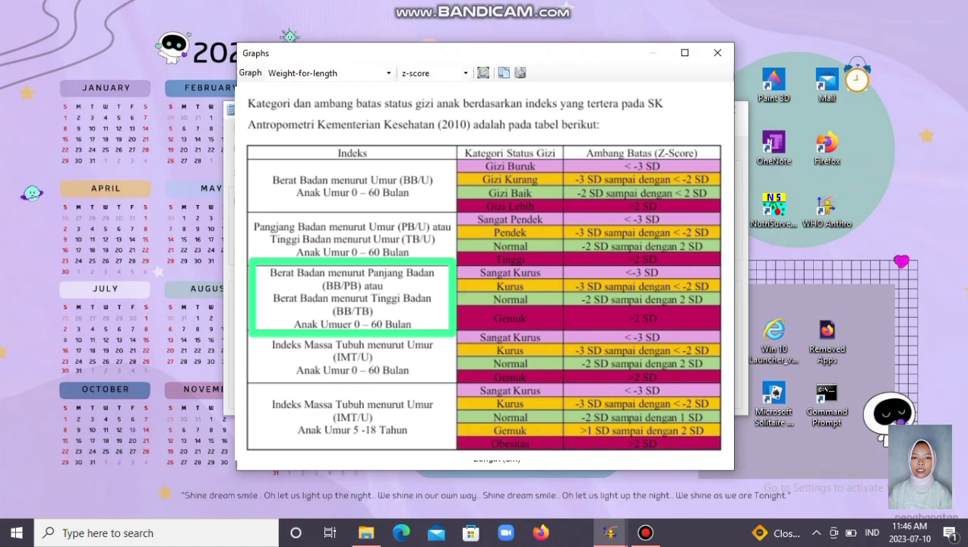
{"action": "left_click", "coordinate": [718, 53]}
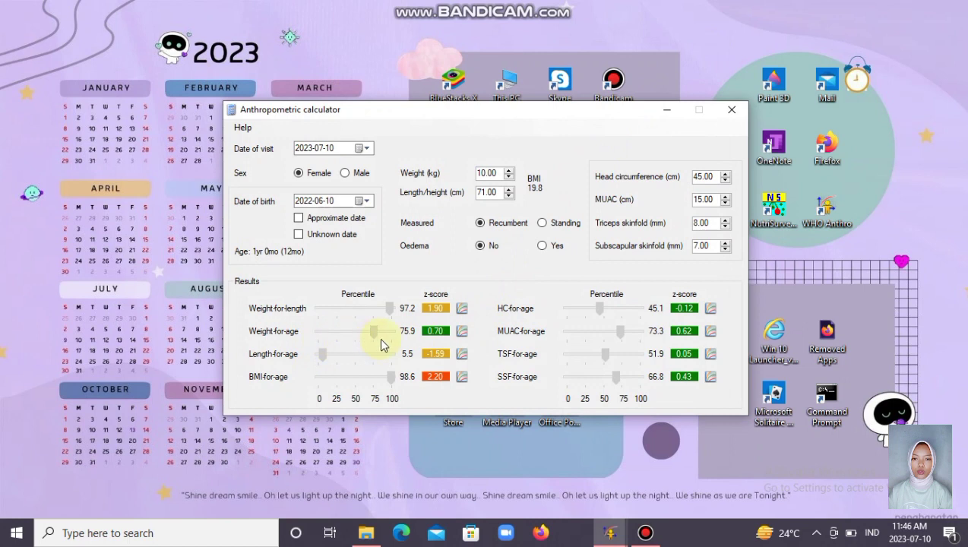
{"action": "left_click", "coordinate": [459, 334]}
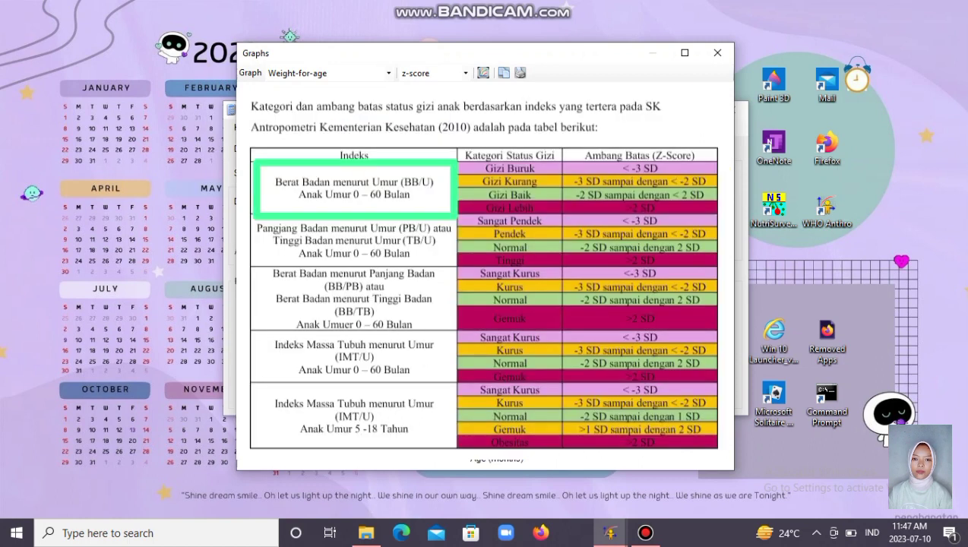
{"action": "left_click", "coordinate": [717, 53]}
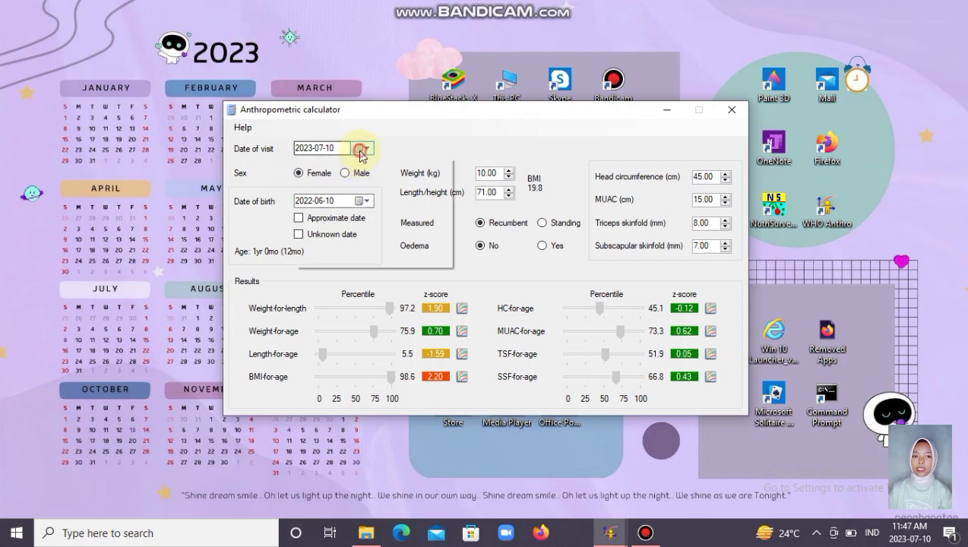
- Leave the visit date unchanged and switch to the Individual assessment module
{"action": "left_click", "coordinate": [362, 150]}
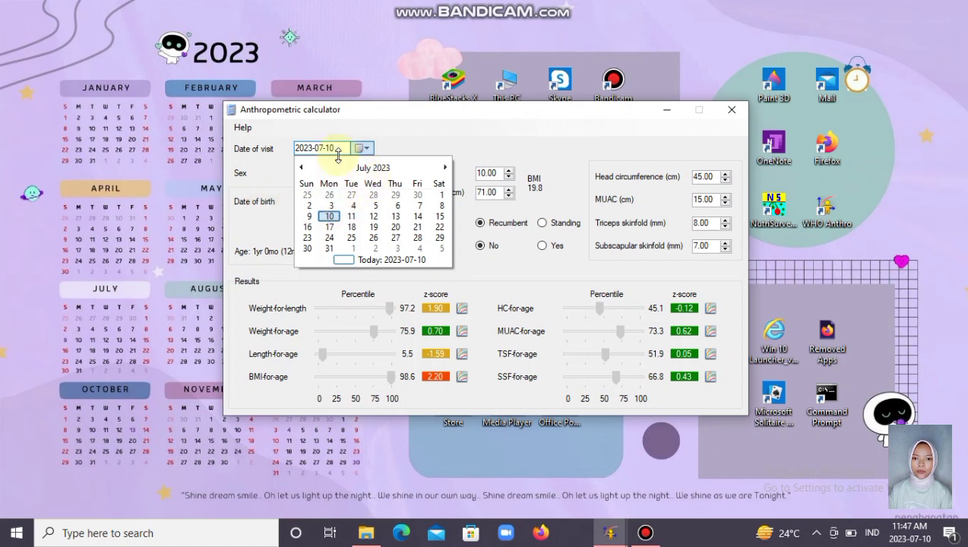
{"action": "left_click", "coordinate": [370, 148]}
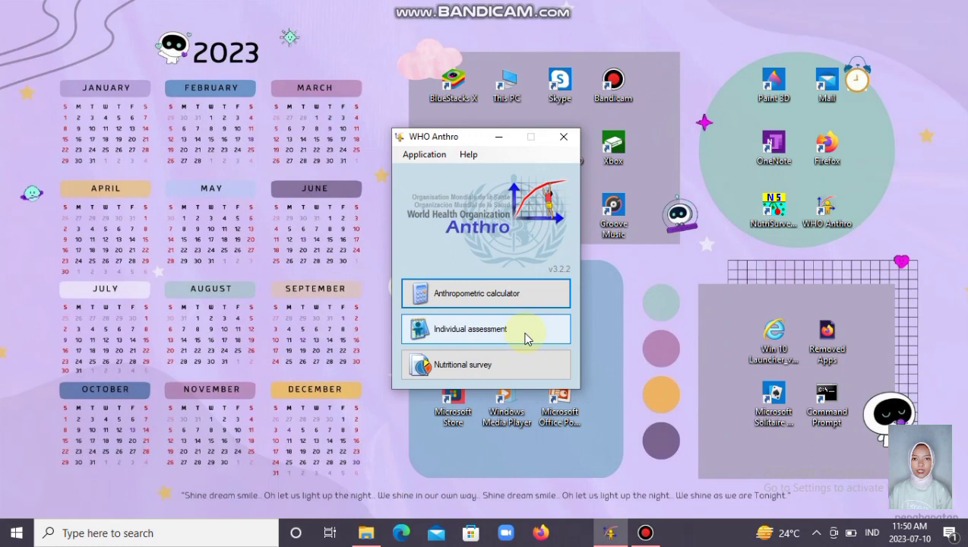
{"action": "left_click", "coordinate": [527, 338]}
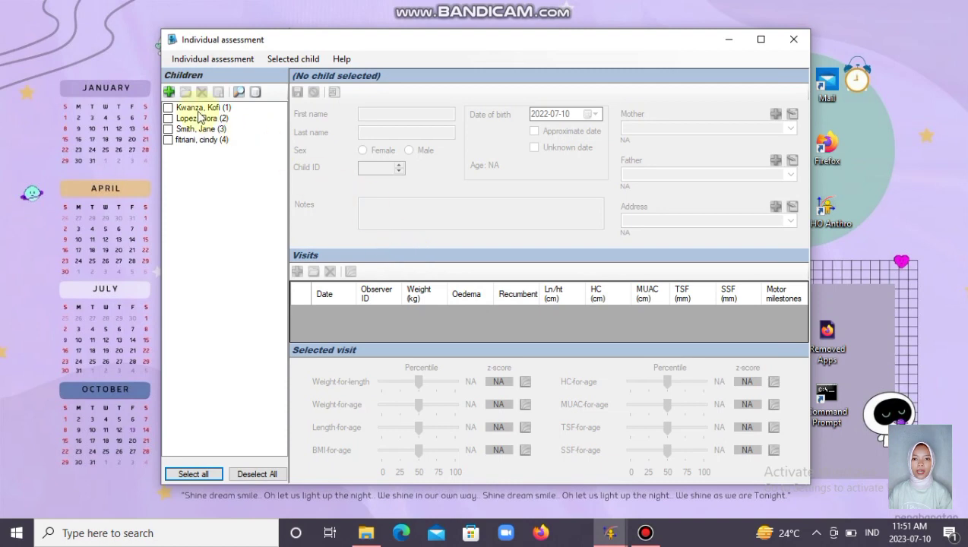
- Add a new child with her first and last name, female sex, born 2022-06-10
{"action": "left_click", "coordinate": [170, 92]}
{"action": "left_click", "coordinate": [381, 113]}
{"action": "type", "text": "Cindy"}
{"action": "left_click", "coordinate": [381, 134]}
{"action": "type", "text": "Fitriani"}
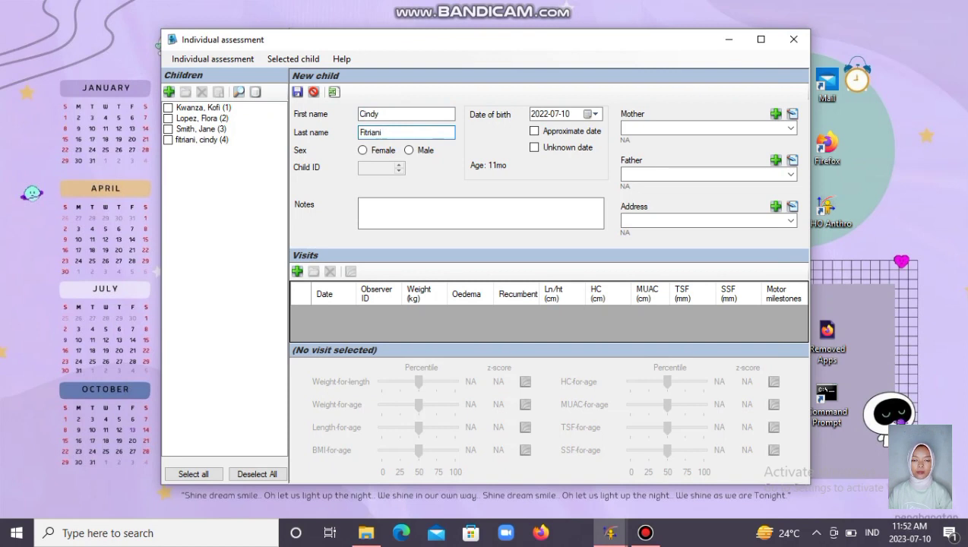
{"action": "left_click", "coordinate": [363, 150]}
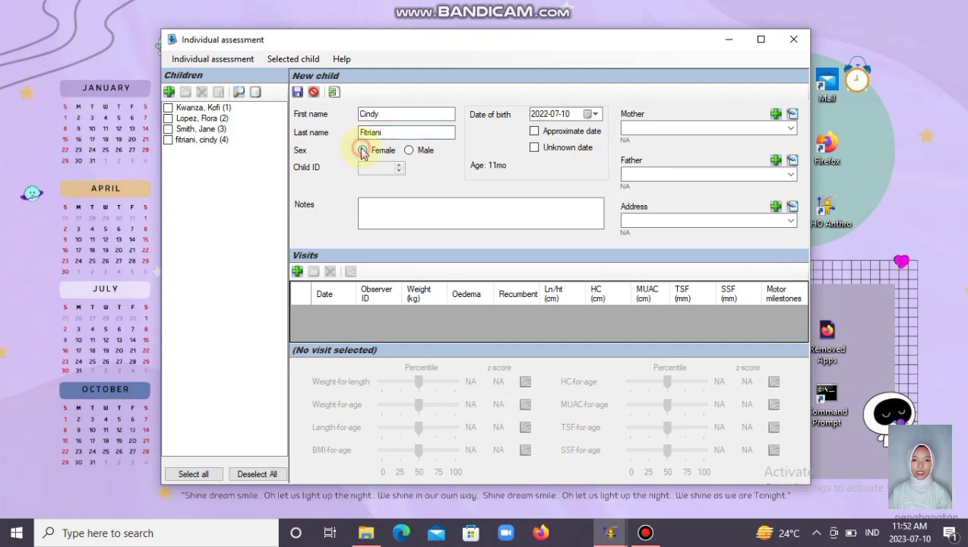
{"action": "left_click", "coordinate": [594, 114]}
{"action": "left_click", "coordinate": [537, 133]}
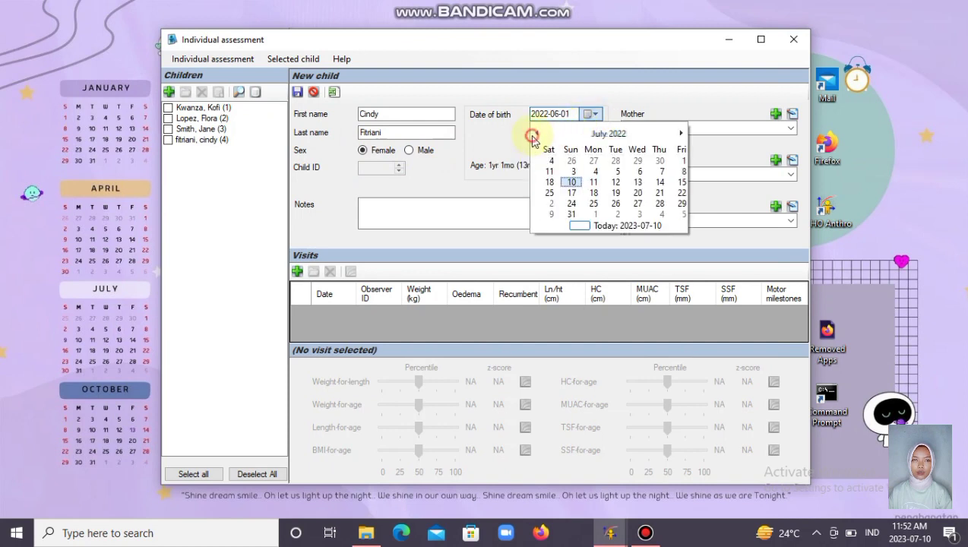
{"action": "left_click", "coordinate": [653, 171]}
- Enter the mother's and father's names and the child's home town
{"action": "left_click", "coordinate": [646, 129]}
{"action": "type", "text": "Dewi"}
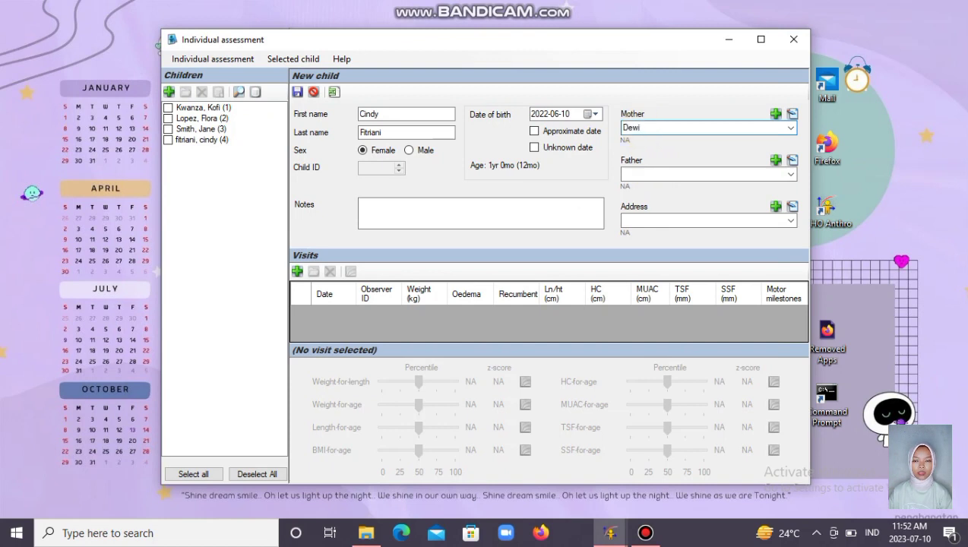
{"action": "left_click", "coordinate": [639, 174]}
{"action": "type", "text": "Toni"}
{"action": "left_click", "coordinate": [644, 224]}
{"action": "type", "text": "Su"}
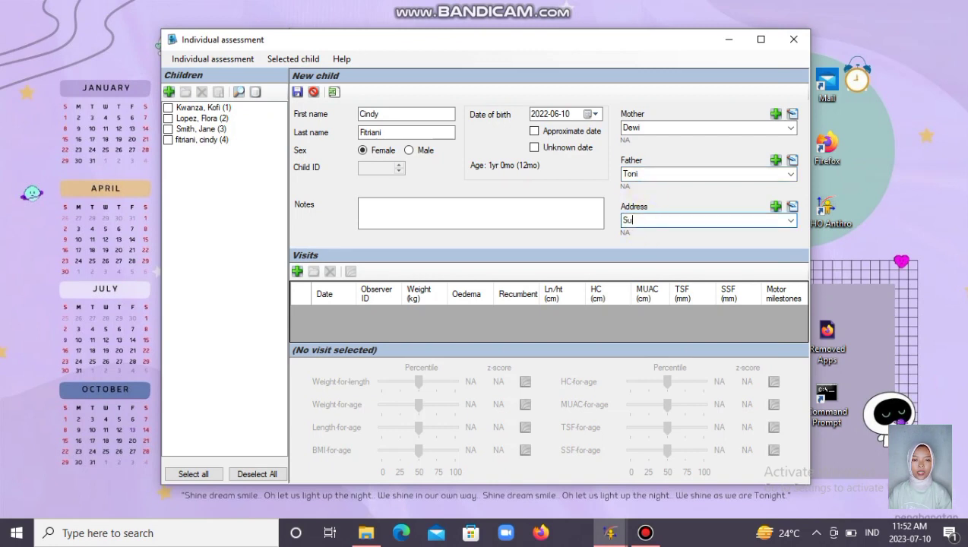
{"action": "type", "text": "medang"}
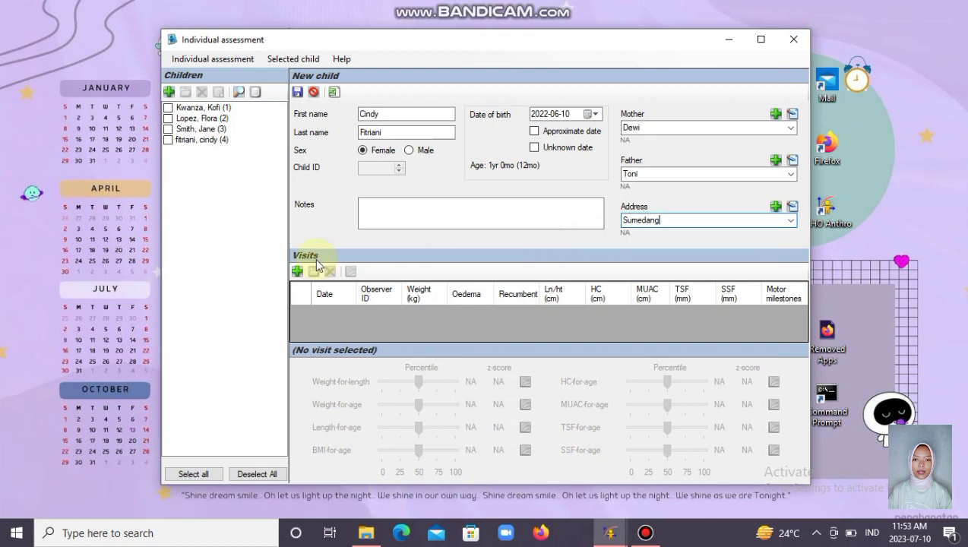
- Add a visit dated 2023-07-10 with weight 11 kg and recumbent length 68 cm
{"action": "left_click", "coordinate": [297, 272]}
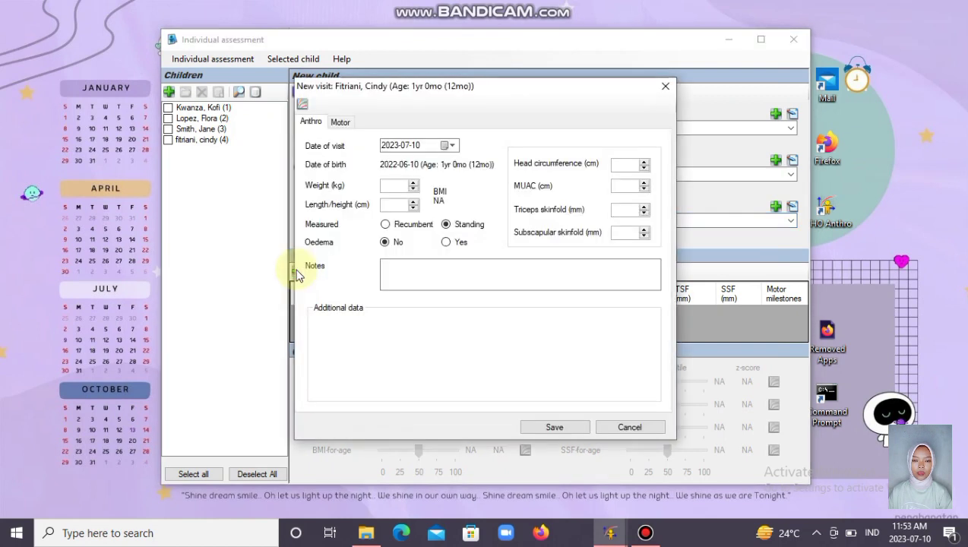
{"action": "left_click", "coordinate": [453, 146]}
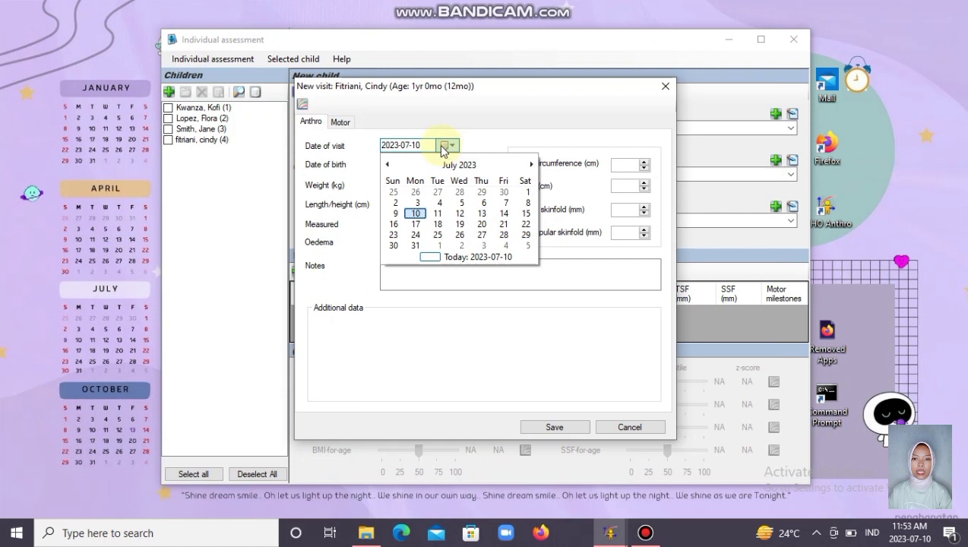
{"action": "left_click", "coordinate": [445, 145]}
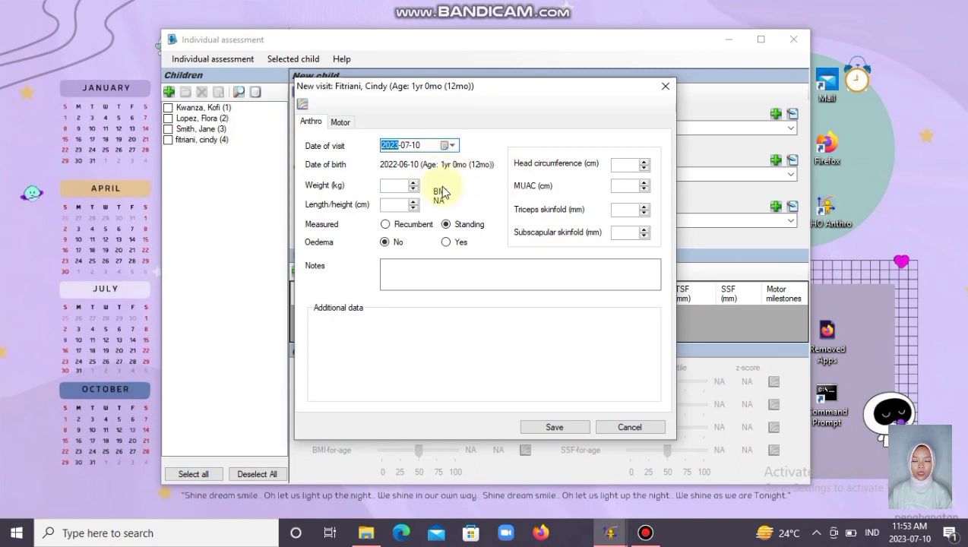
{"action": "left_click", "coordinate": [399, 186]}
{"action": "type", "text": "11"}
{"action": "left_click", "coordinate": [393, 204]}
{"action": "type", "text": "68"}
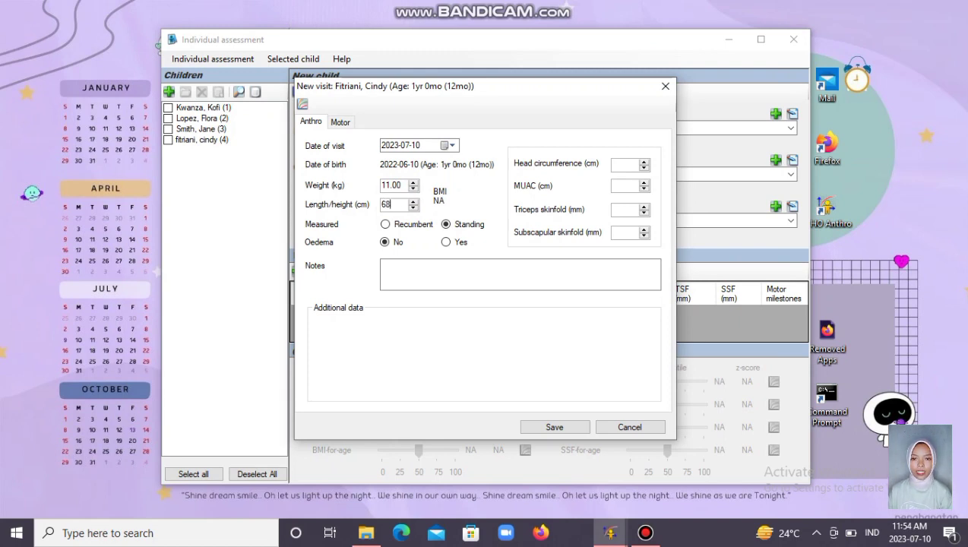
{"action": "left_click", "coordinate": [386, 225]}
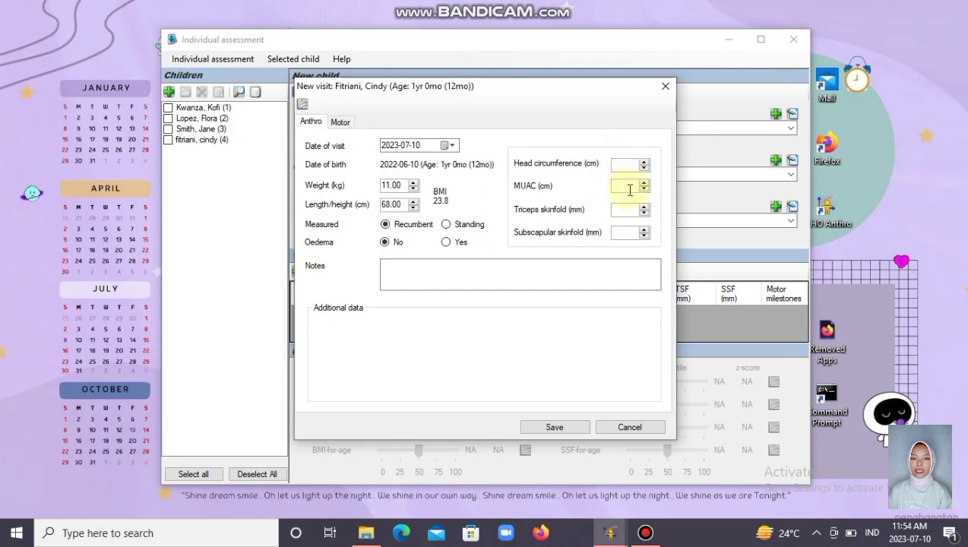
- Enter head circumference 25.10, MUAC 6.10, and triceps and subscapular skinfolds 1.90
{"action": "left_click", "coordinate": [637, 164]}
{"action": "type", "text": "25.10"}
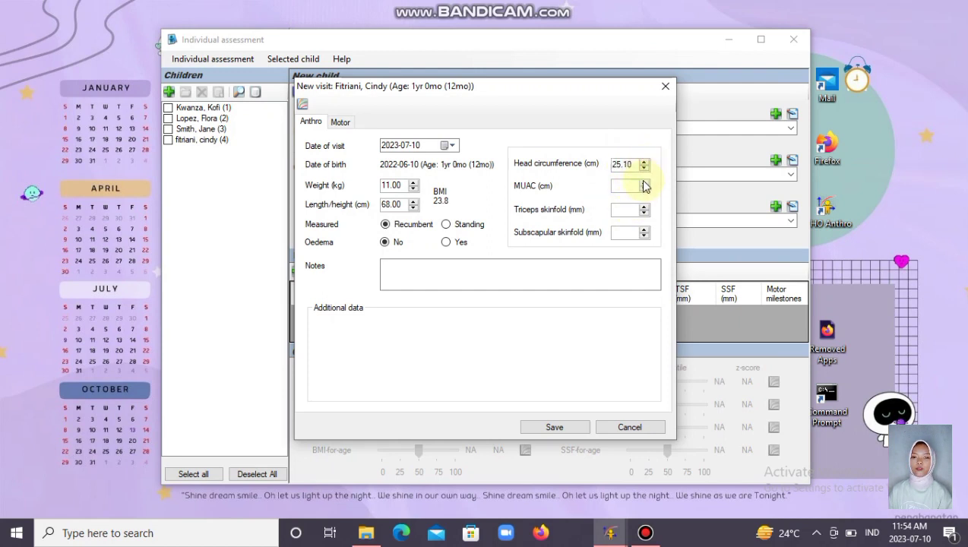
{"action": "key", "text": "Tab"}
{"action": "type", "text": "6.10"}
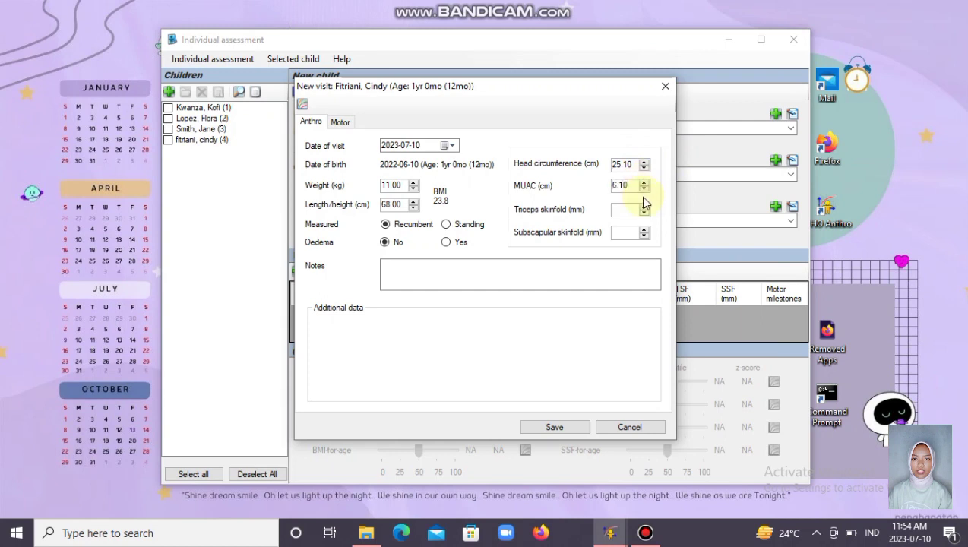
{"action": "key", "text": "Tab"}
{"action": "type", "text": "1.90"}
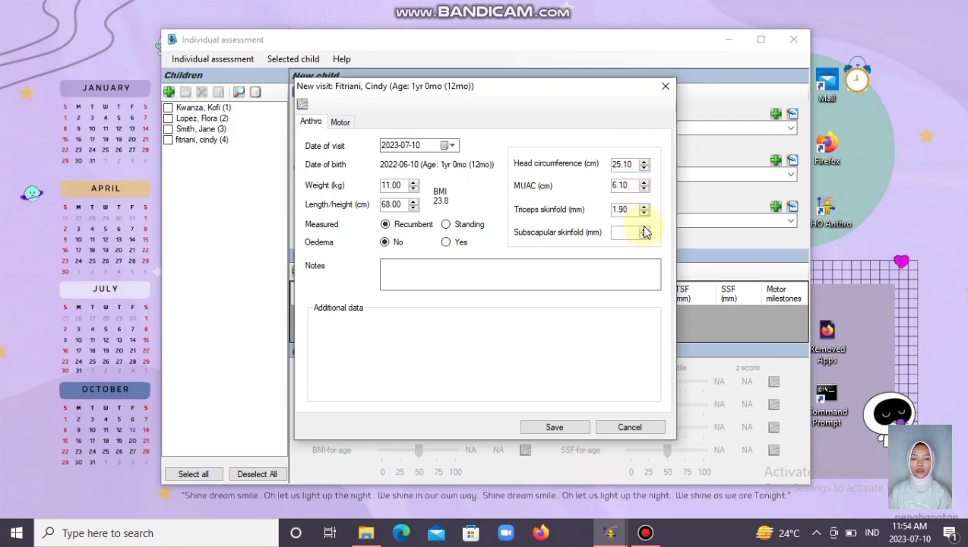
{"action": "left_click", "coordinate": [644, 231]}
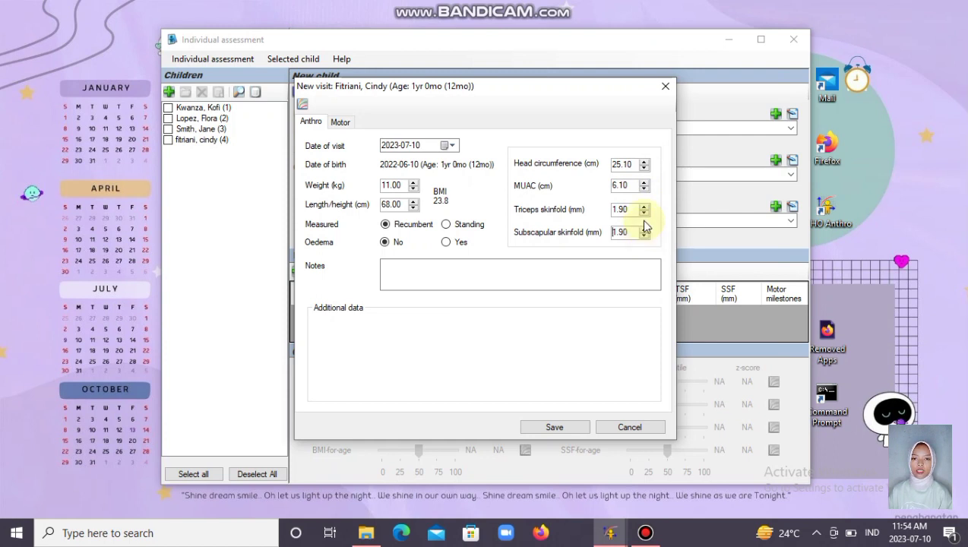
- Mark sitting, standing with assistance and hands-and-knees crawling as assessed, then save the visit
{"action": "left_click", "coordinate": [345, 127]}
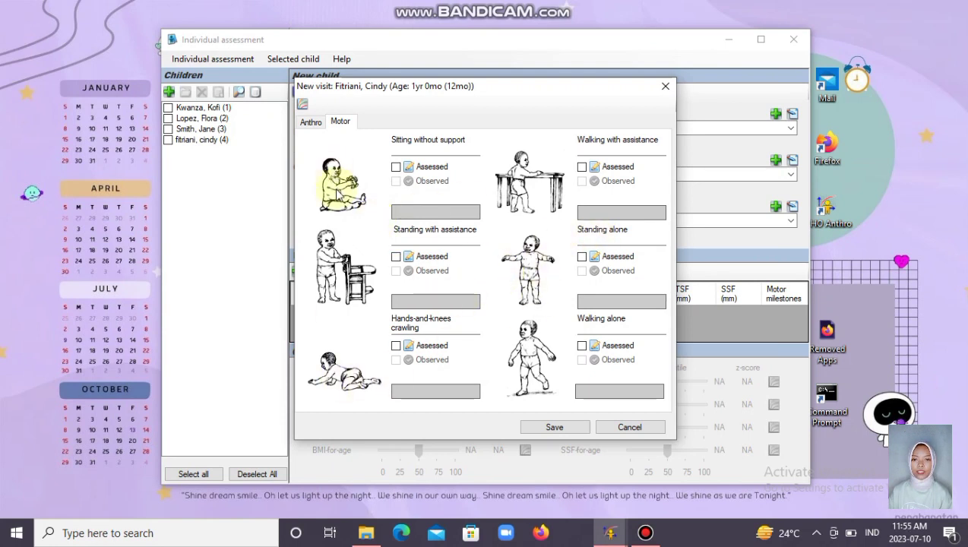
{"action": "left_click", "coordinate": [395, 166]}
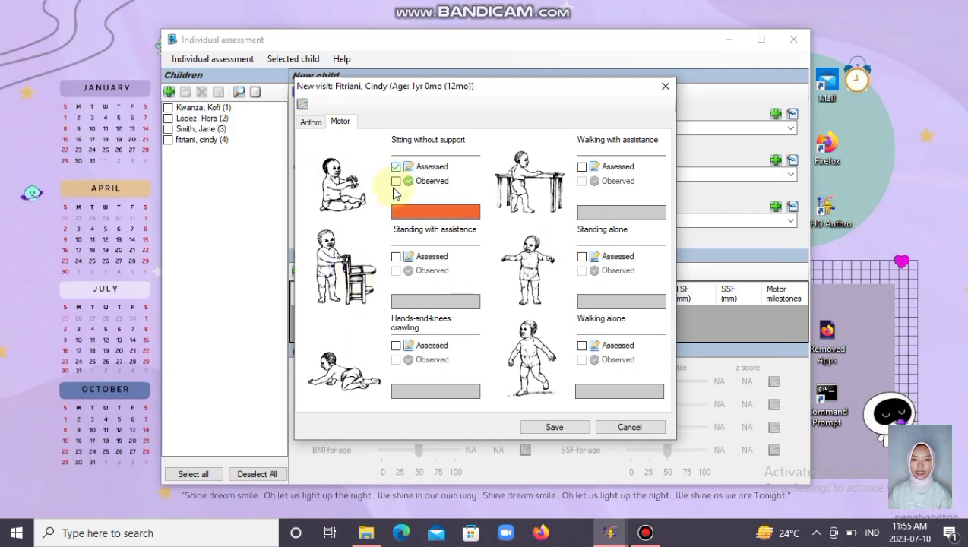
{"action": "left_click", "coordinate": [395, 256]}
{"action": "left_click", "coordinate": [396, 346]}
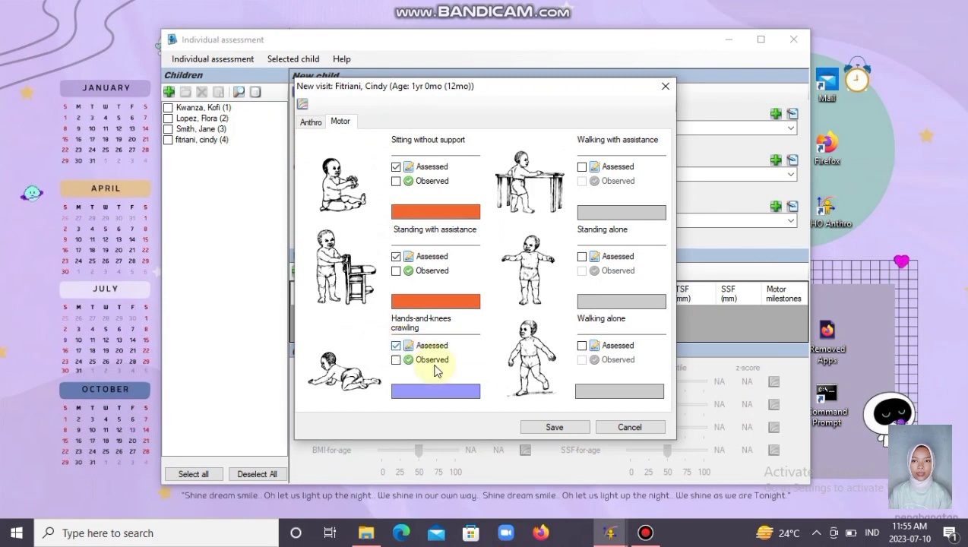
{"action": "left_click", "coordinate": [553, 427]}
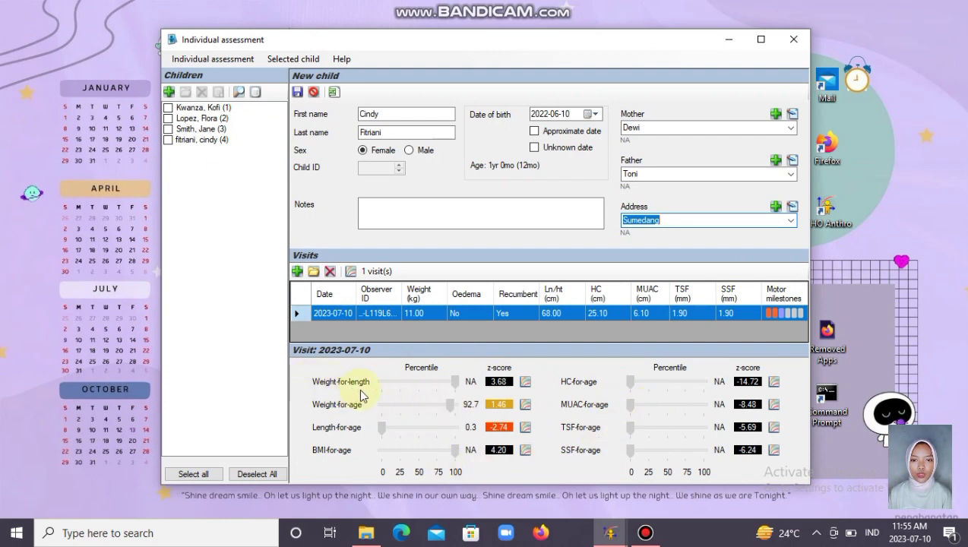
- Check the Weight-for-length growth chart, then save the record as child 5
{"action": "left_click", "coordinate": [525, 382]}
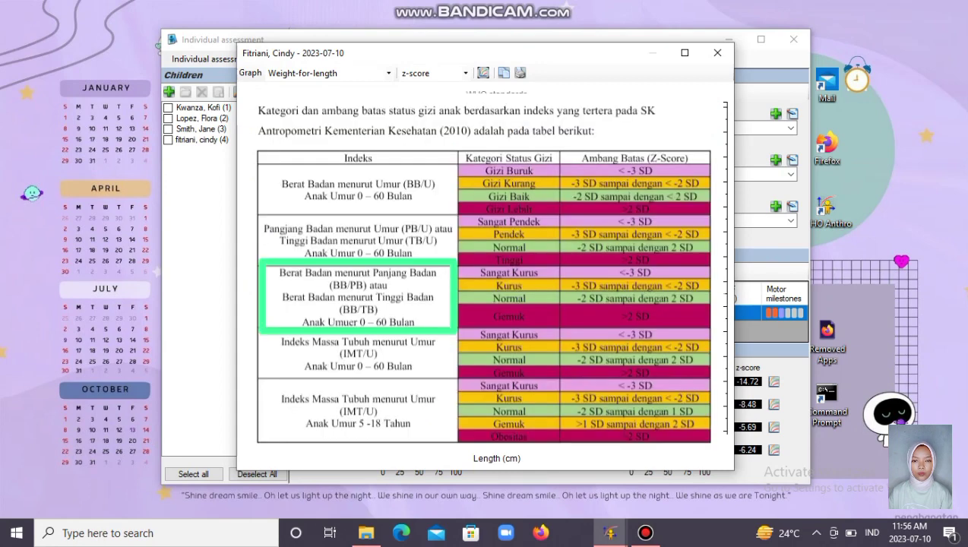
{"action": "left_click", "coordinate": [717, 53]}
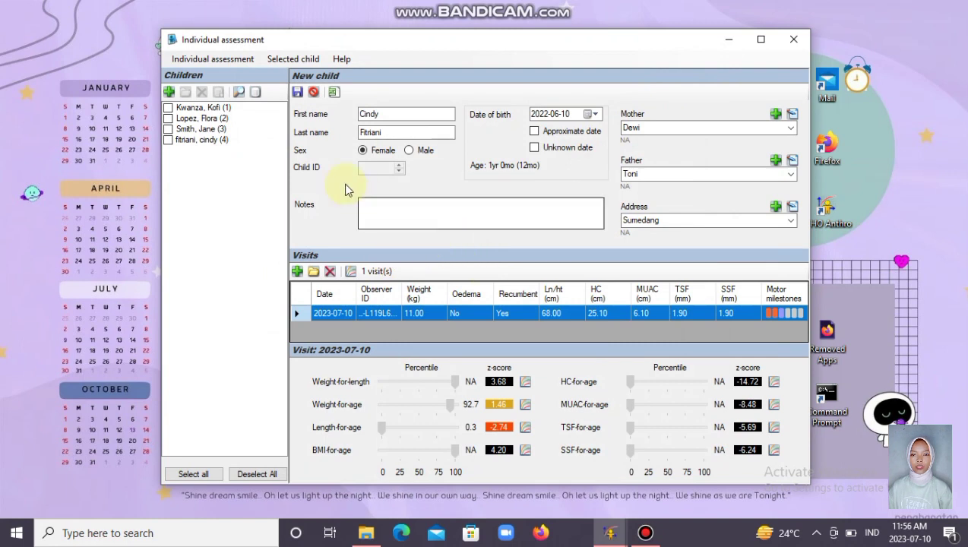
{"action": "left_click", "coordinate": [297, 91]}
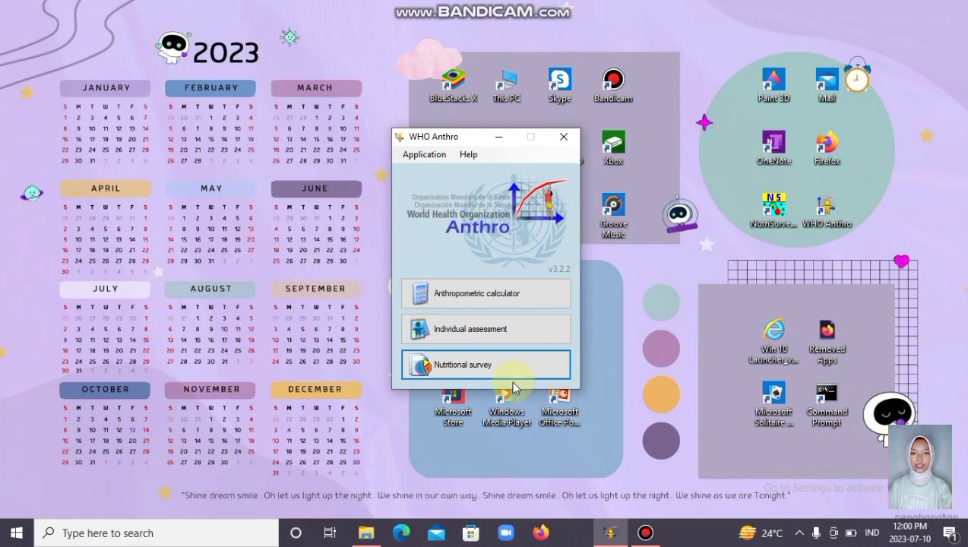
- Create a nutritional survey named Kadudampit and start a blank child record in it
{"action": "left_click", "coordinate": [514, 380]}
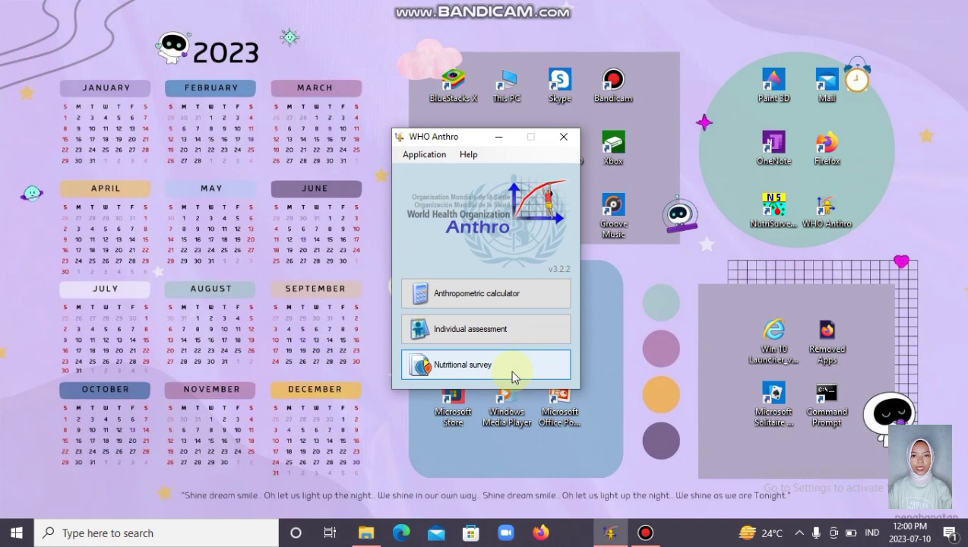
{"action": "left_click", "coordinate": [512, 373]}
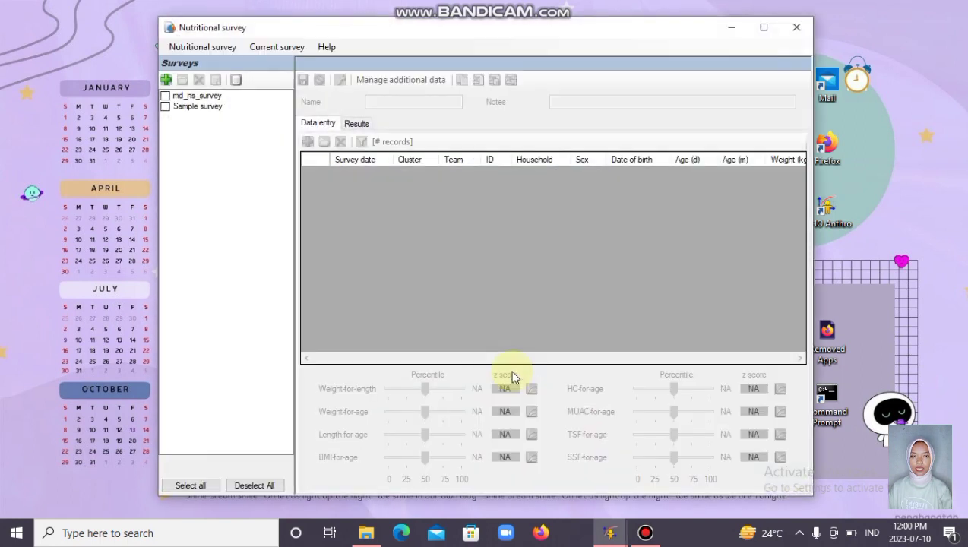
{"action": "left_click", "coordinate": [166, 80]}
{"action": "left_click", "coordinate": [368, 101]}
{"action": "type", "text": "Kadudampit"}
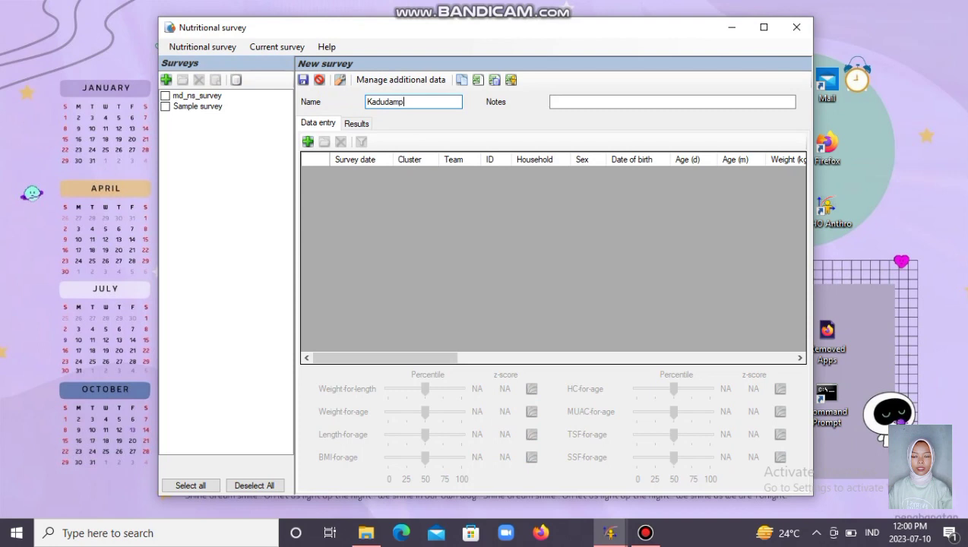
{"action": "left_click", "coordinate": [308, 143]}
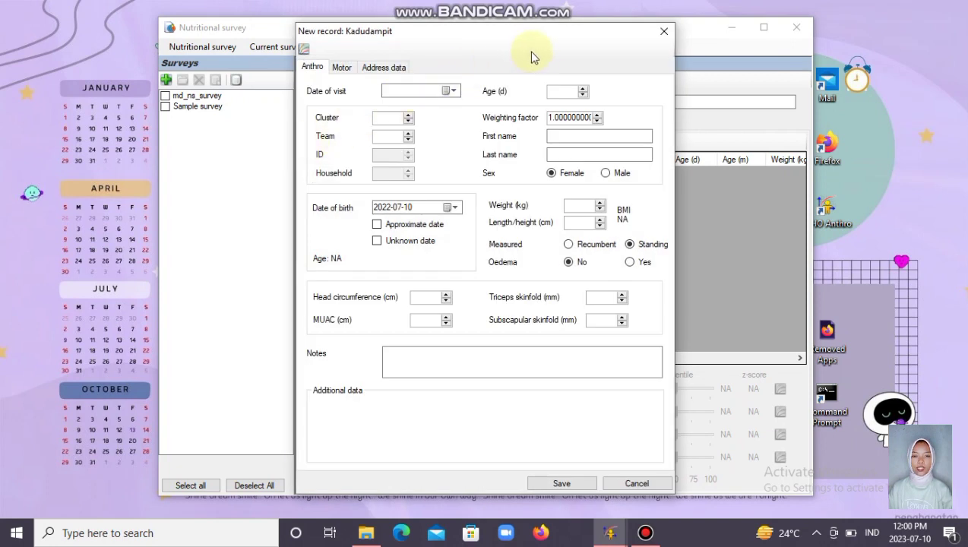
- Set visit date 2023-07-10, Cluster 1, Team 2, the child's names, and female sex
{"action": "left_click", "coordinate": [452, 92]}
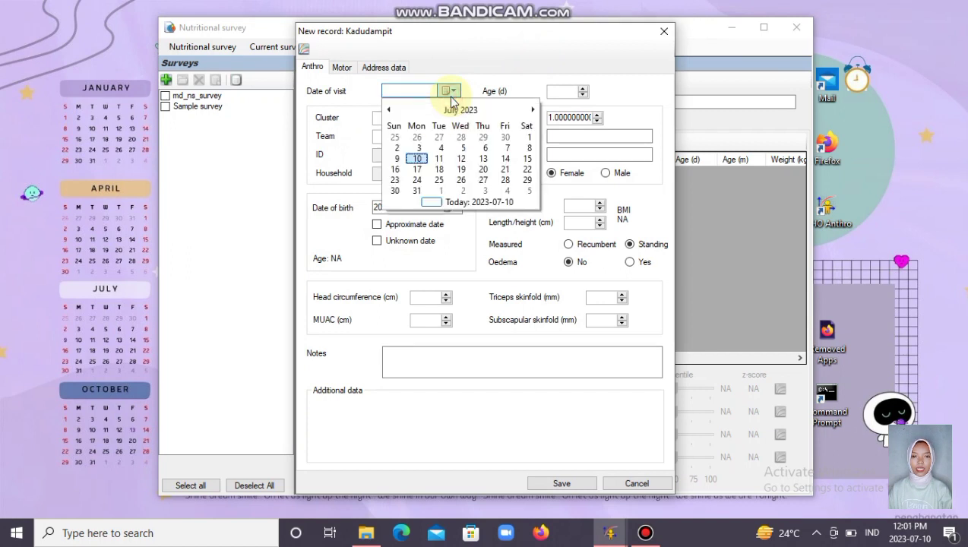
{"action": "left_click", "coordinate": [417, 158]}
{"action": "left_click", "coordinate": [388, 117]}
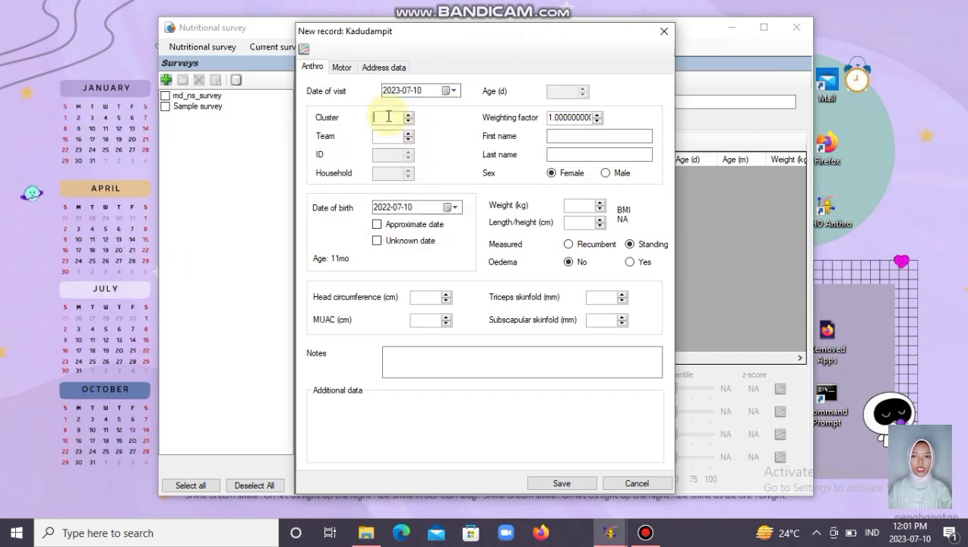
{"action": "type", "text": "1"}
{"action": "left_click", "coordinate": [387, 138]}
{"action": "type", "text": "2"}
{"action": "left_click", "coordinate": [564, 136]}
{"action": "type", "text": "Sinta"}
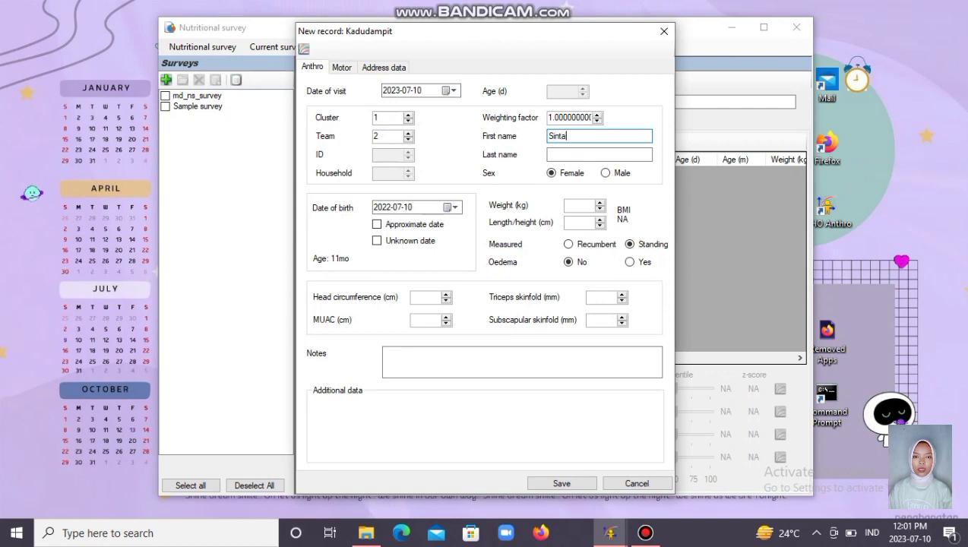
{"action": "left_click", "coordinate": [566, 156]}
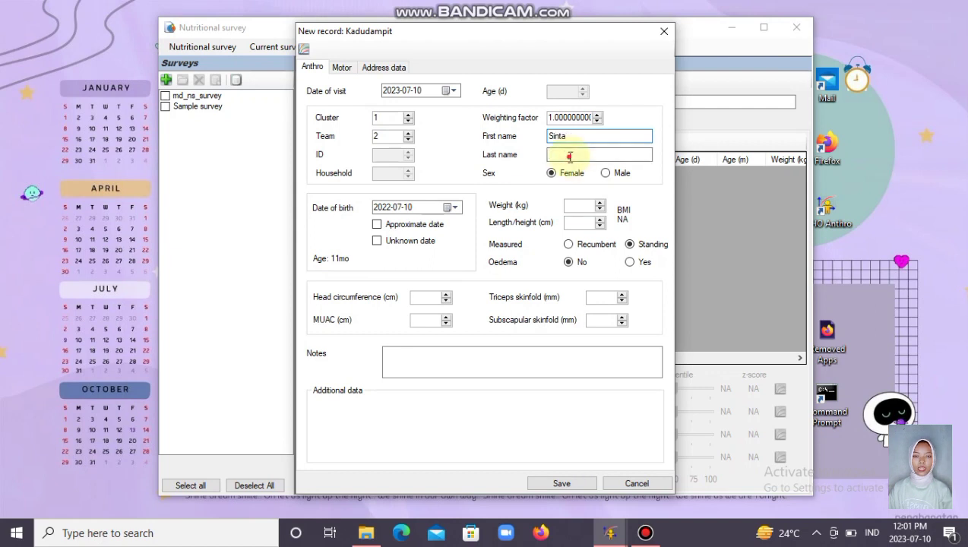
{"action": "type", "text": "Apriani"}
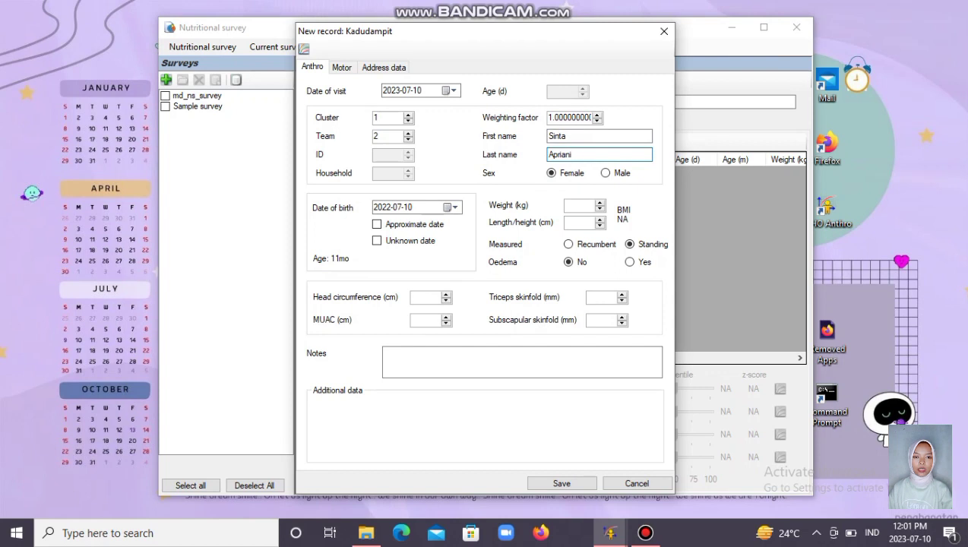
{"action": "left_click", "coordinate": [565, 175]}
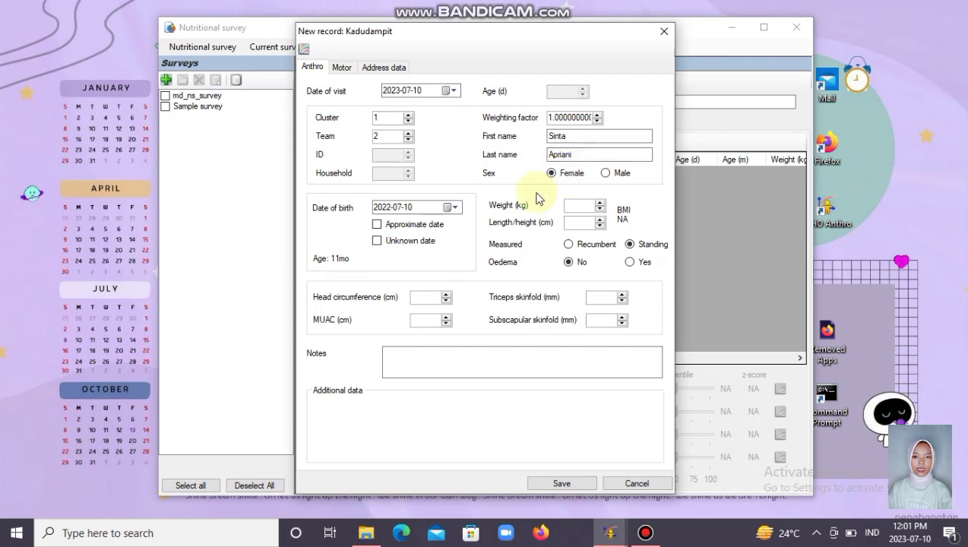
- Set birth date 2022-06-01, weight 12 kg and recumbent length 51 cm
{"action": "left_click", "coordinate": [454, 209]}
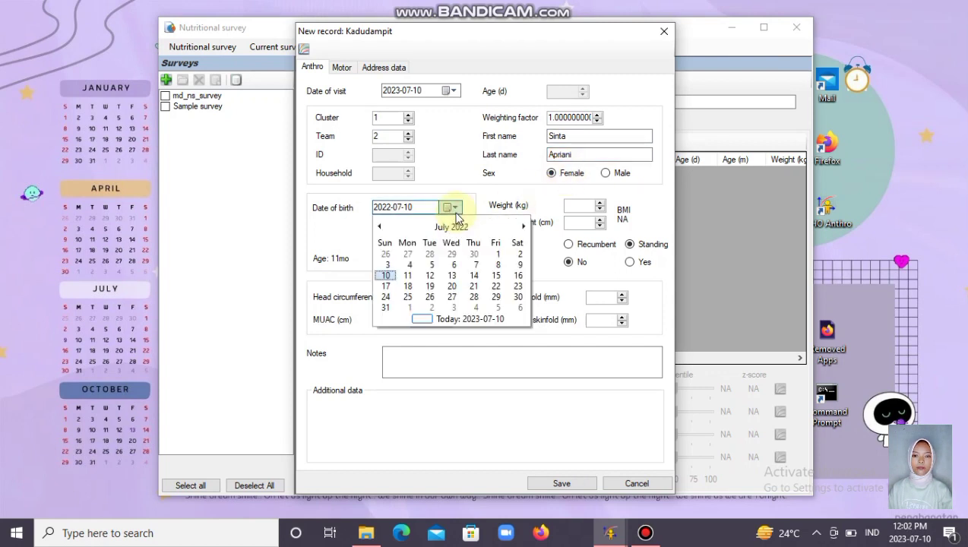
{"action": "left_click", "coordinate": [379, 227]}
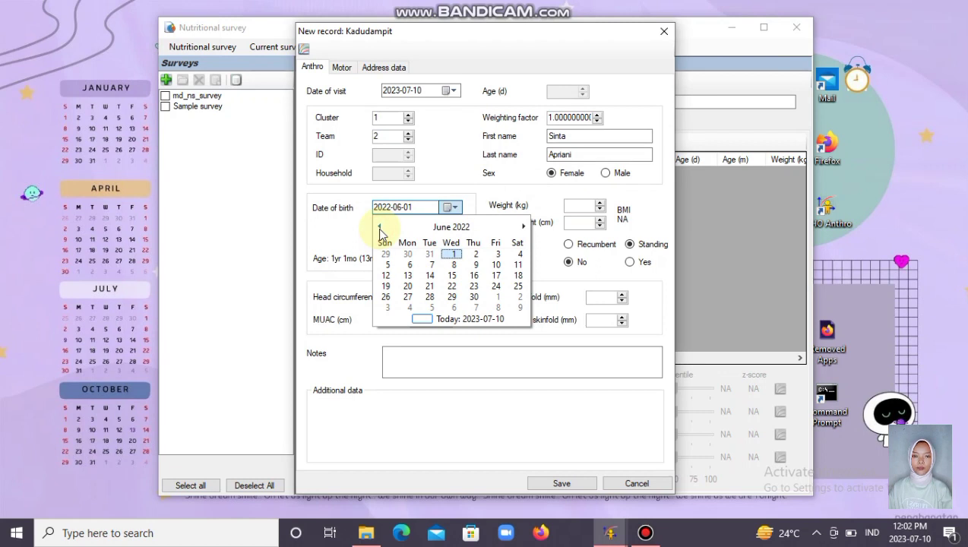
{"action": "left_click", "coordinate": [451, 254]}
{"action": "left_click", "coordinate": [581, 203]}
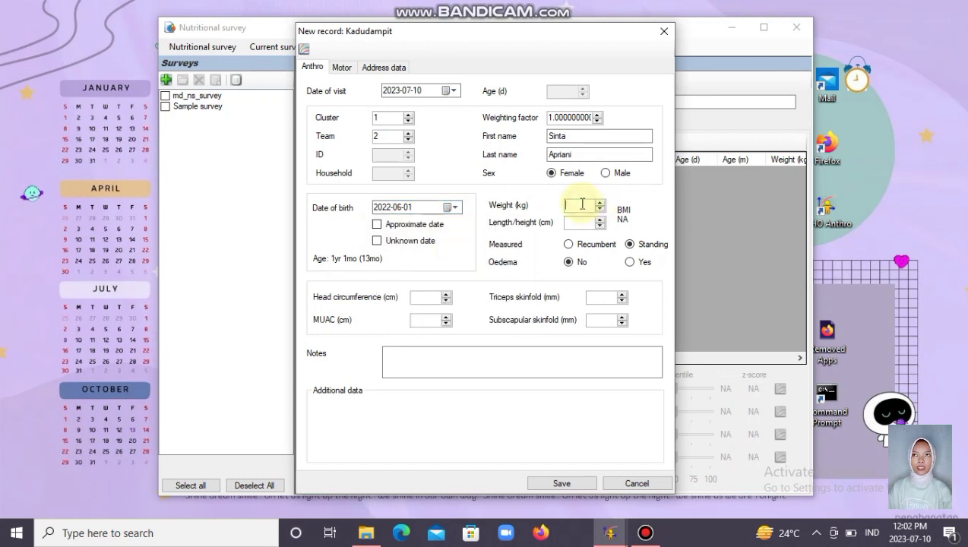
{"action": "type", "text": "12"}
{"action": "left_click", "coordinate": [578, 223]}
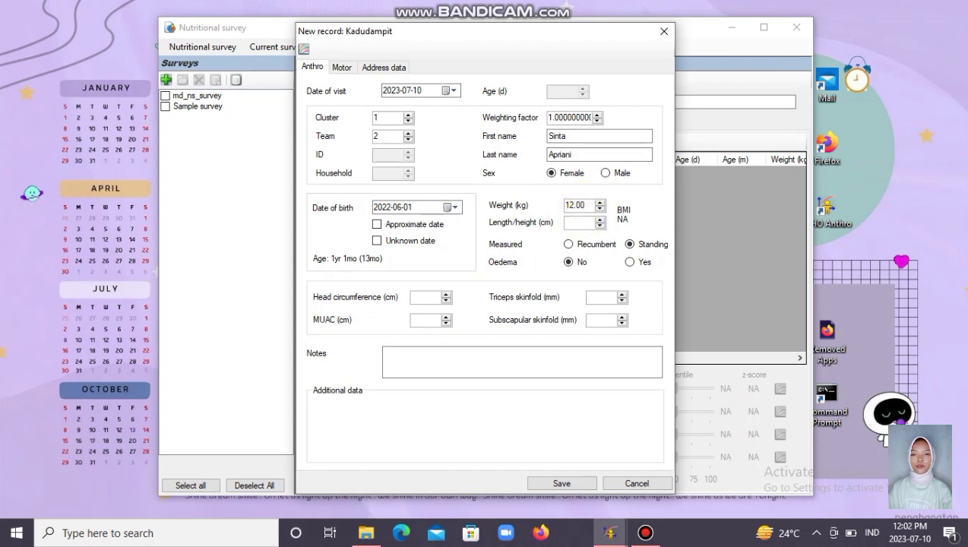
{"action": "left_click", "coordinate": [569, 244]}
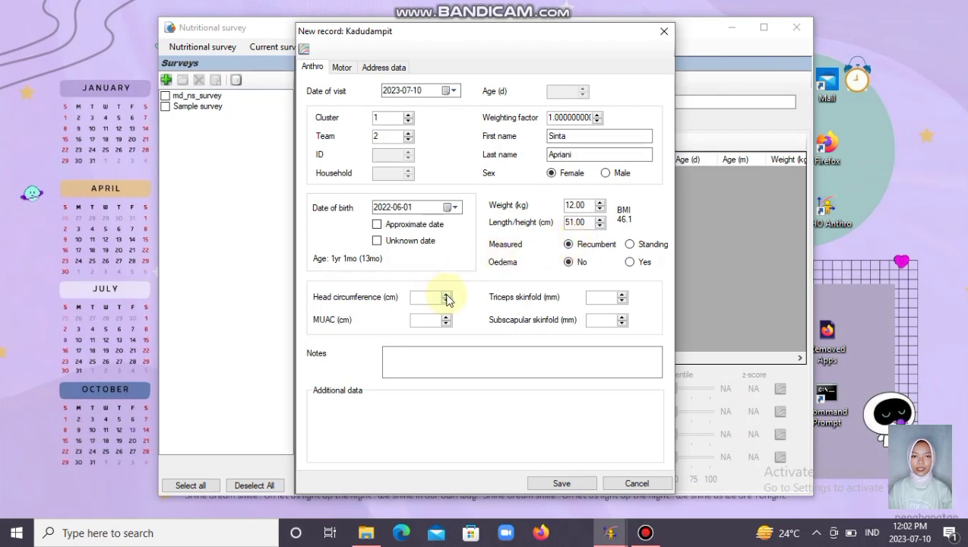
- Enter head circumference 25.10, MUAC 6.10 and both skinfolds 1.90, then view motor milestones
{"action": "left_click", "coordinate": [446, 296]}
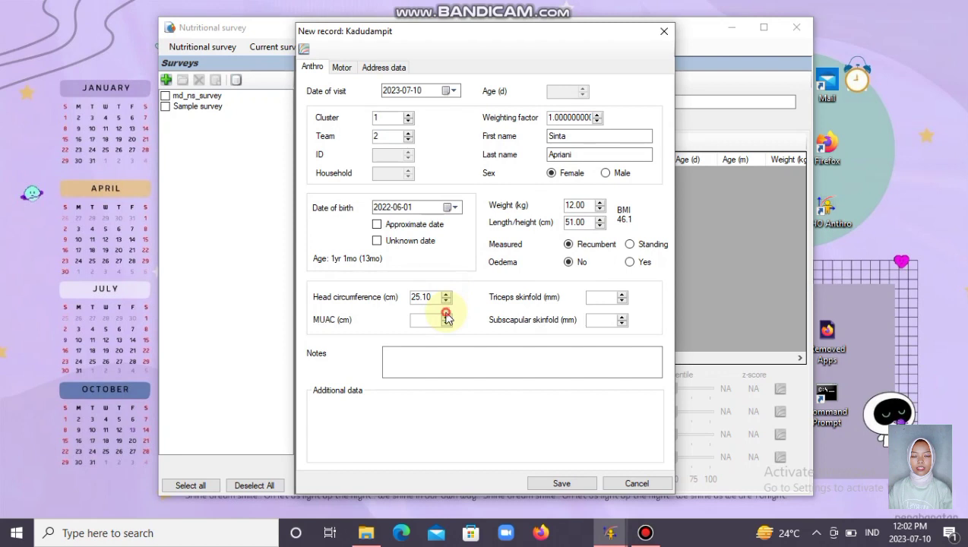
{"action": "left_click", "coordinate": [446, 316]}
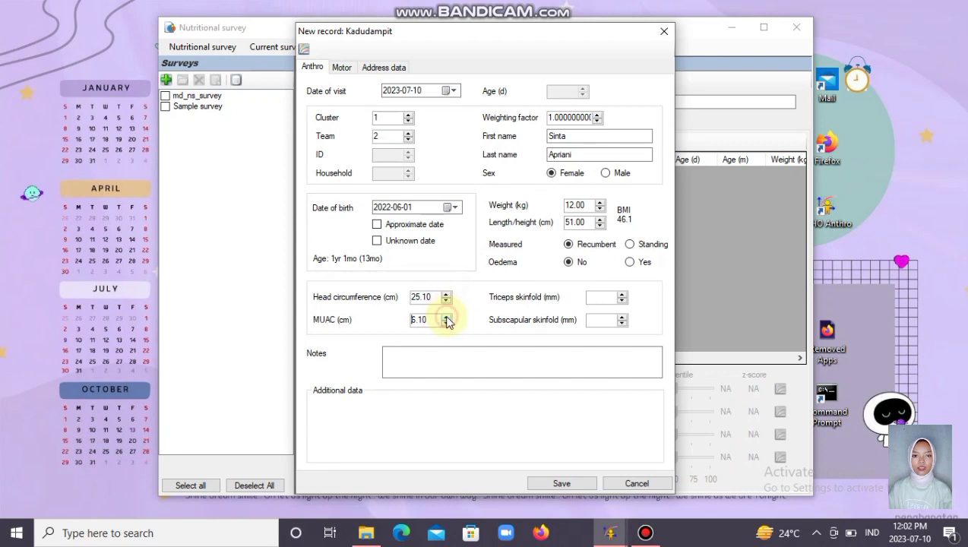
{"action": "left_click", "coordinate": [621, 294]}
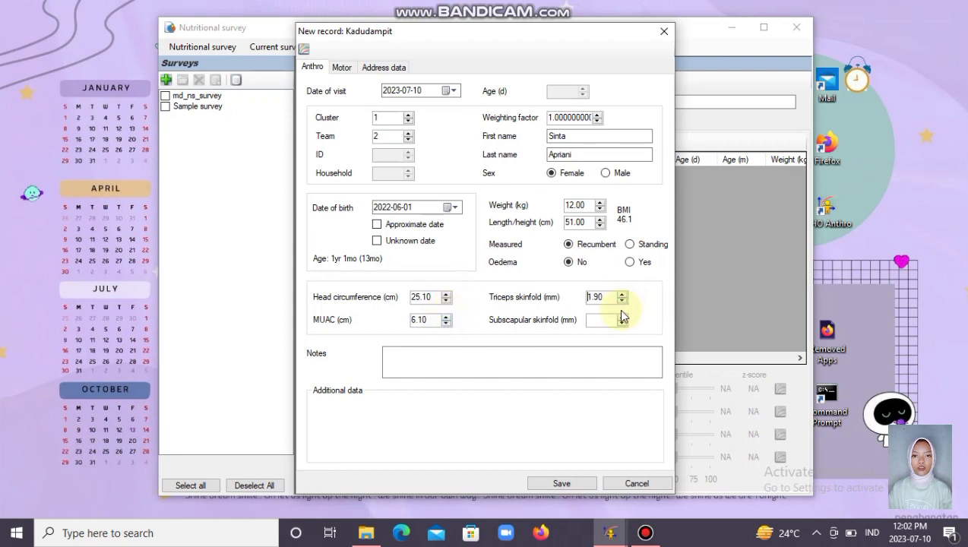
{"action": "left_click", "coordinate": [622, 316]}
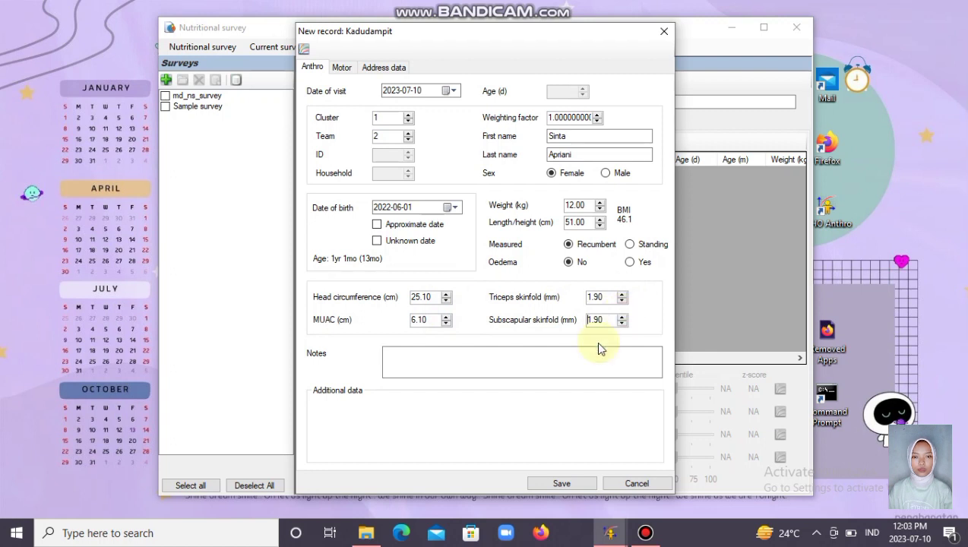
{"action": "left_click", "coordinate": [349, 73]}
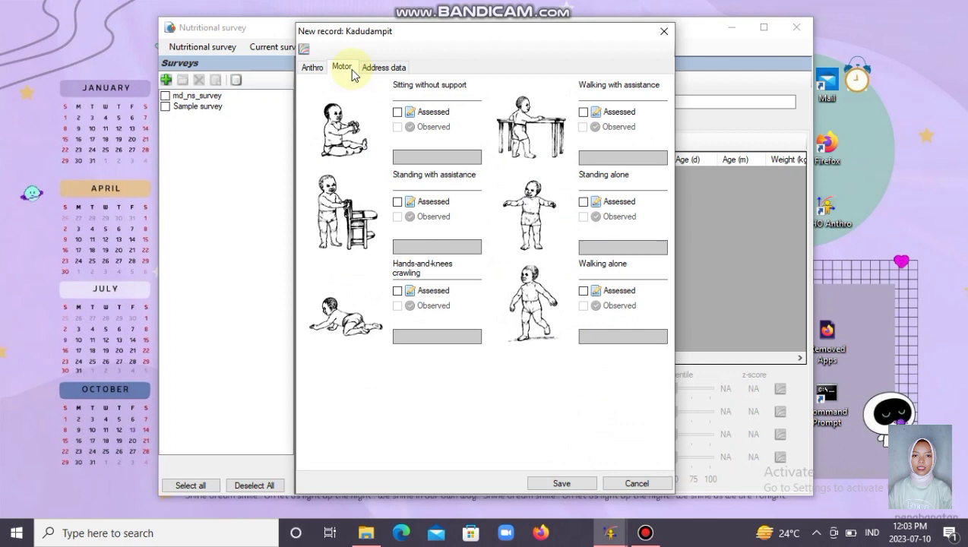
- Mark sitting unsupported and hands-and-knees crawling assessed, enter district Indonesia and province Jawa Barat, and save the record
{"action": "left_click", "coordinate": [398, 113]}
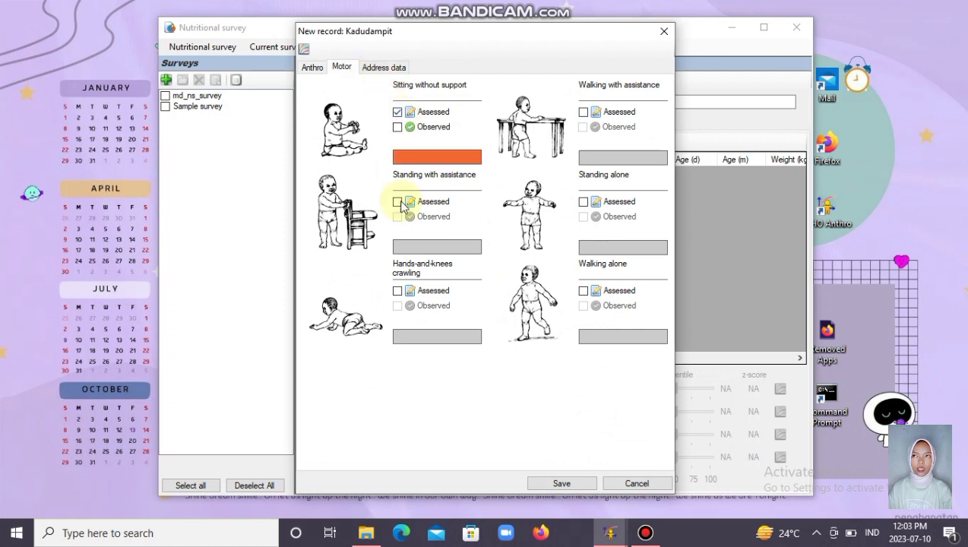
{"action": "left_click", "coordinate": [397, 291]}
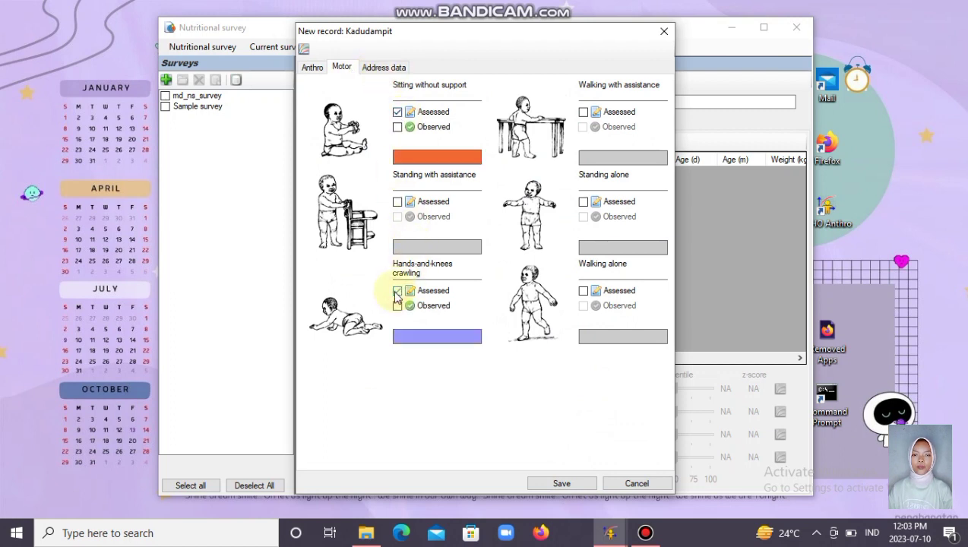
{"action": "left_click", "coordinate": [391, 68]}
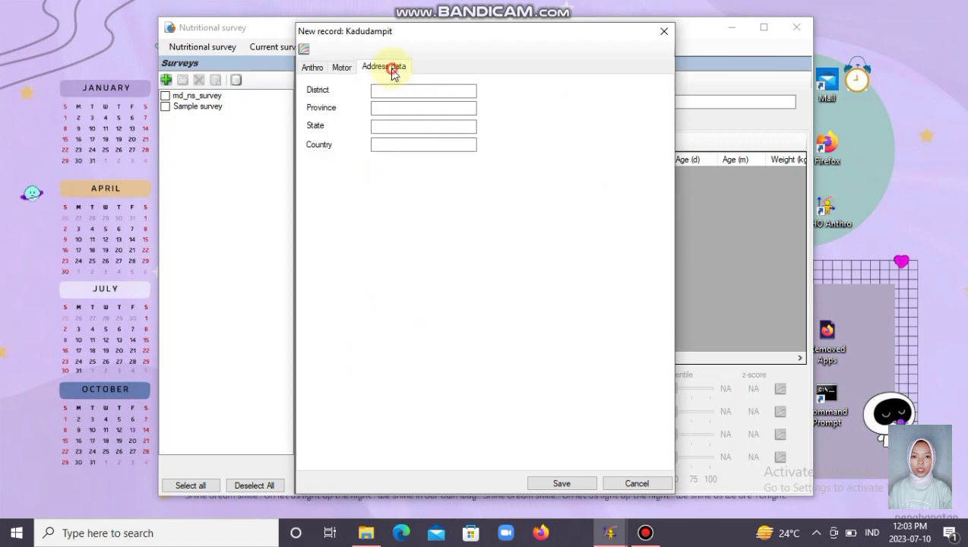
{"action": "left_click", "coordinate": [393, 93]}
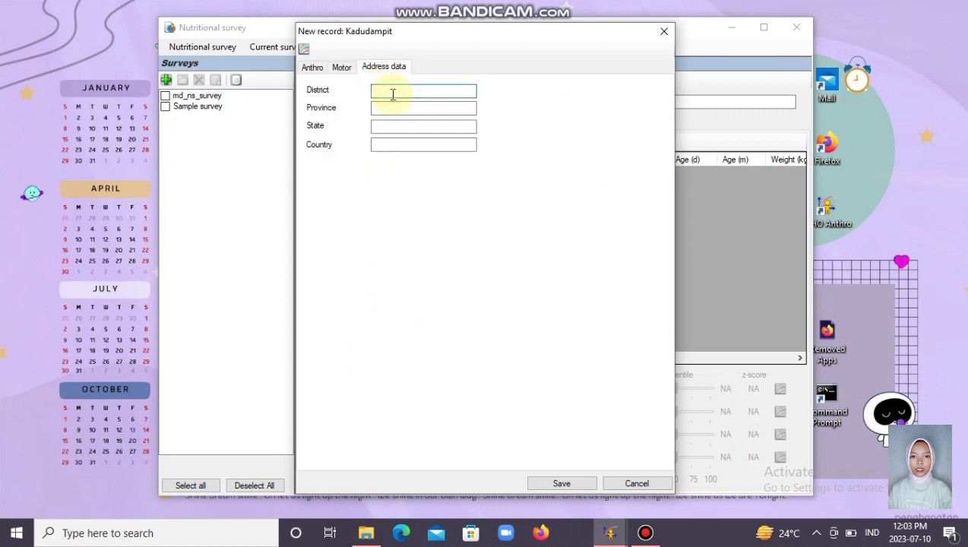
{"action": "type", "text": "Indonesia"}
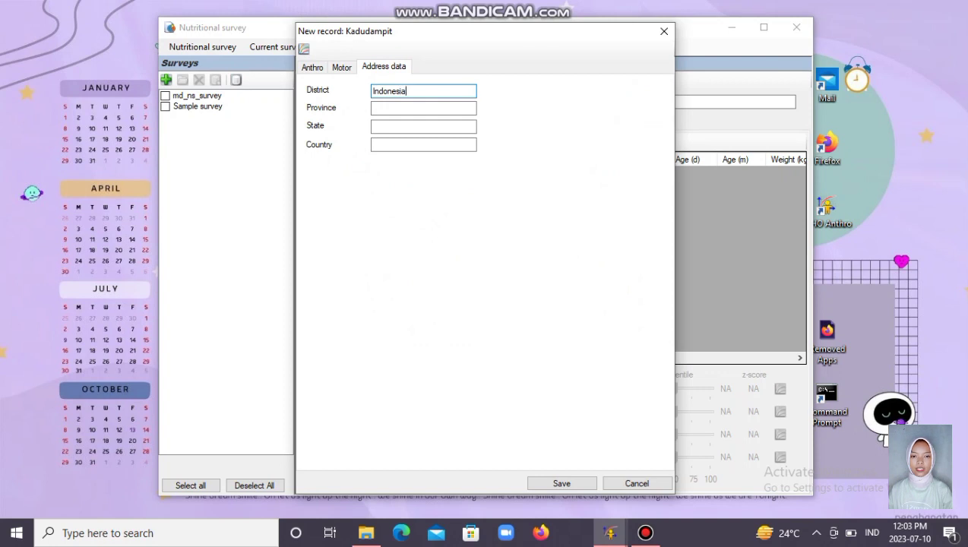
{"action": "left_click", "coordinate": [394, 108]}
{"action": "type", "text": "Jawa Barat"}
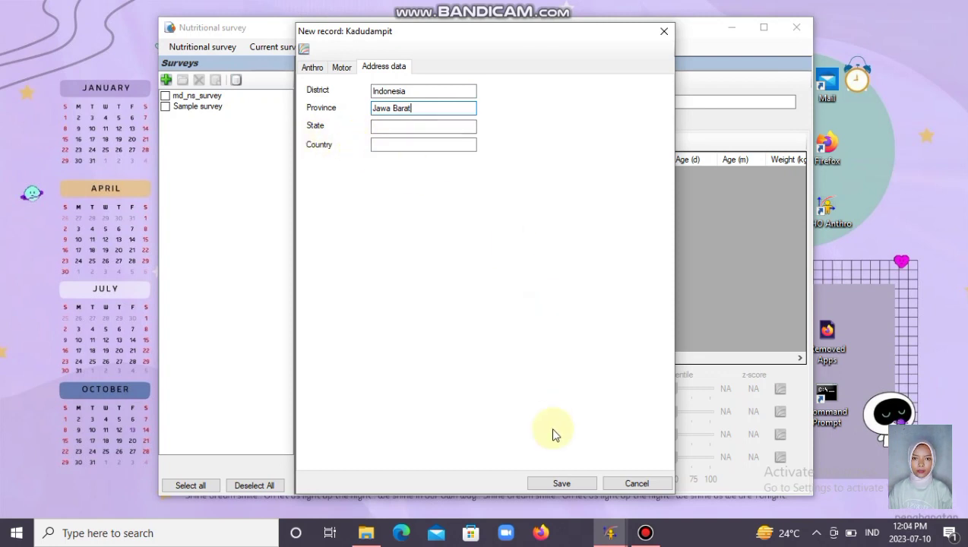
{"action": "left_click", "coordinate": [561, 484]}
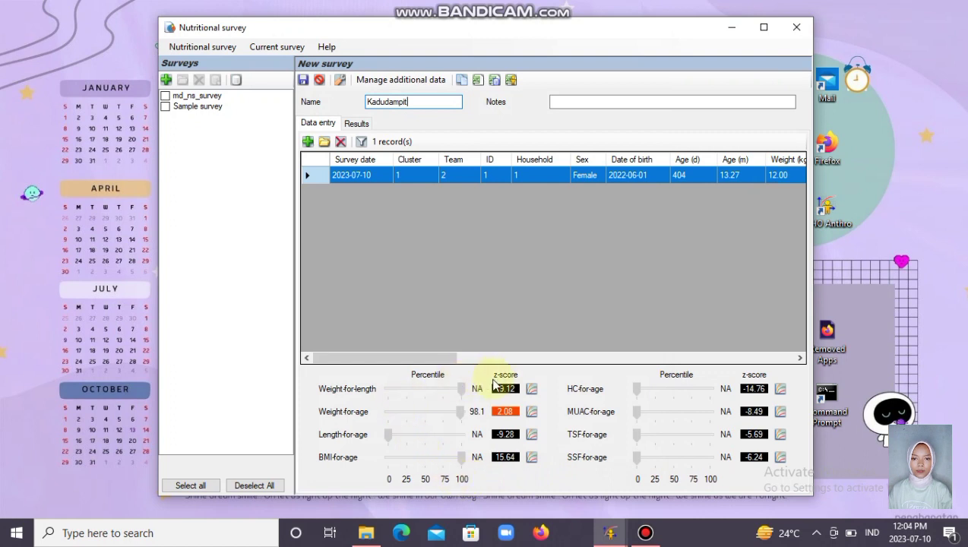
{"action": "left_click", "coordinate": [532, 392]}
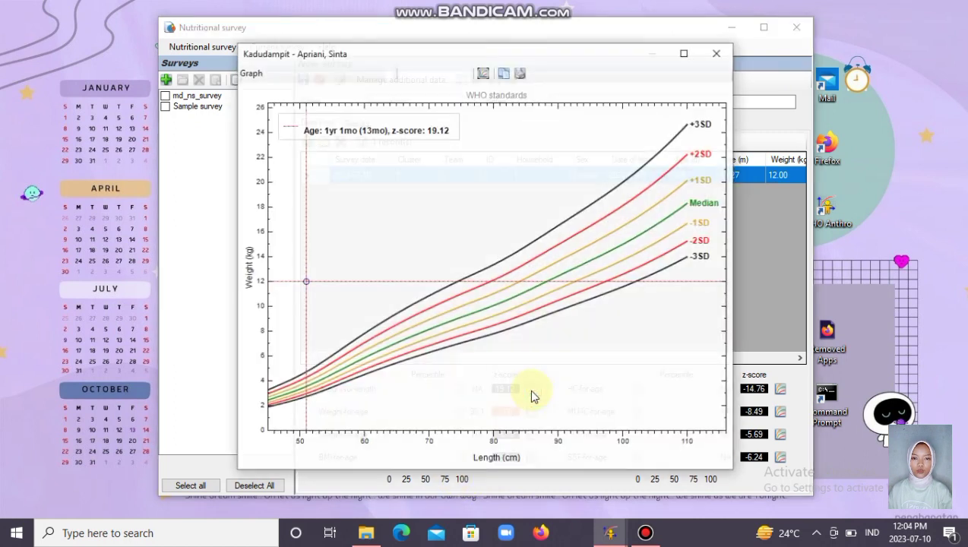
{"action": "left_click", "coordinate": [718, 50]}
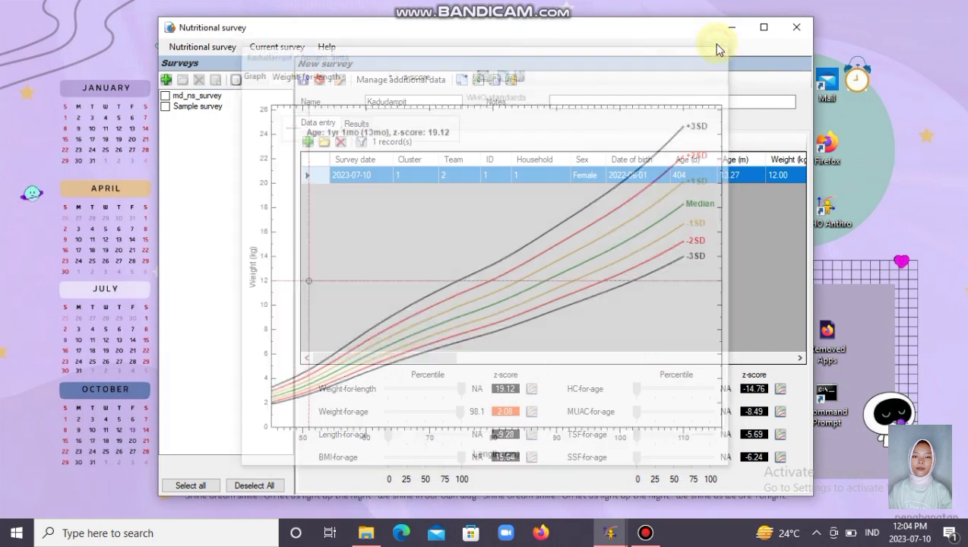